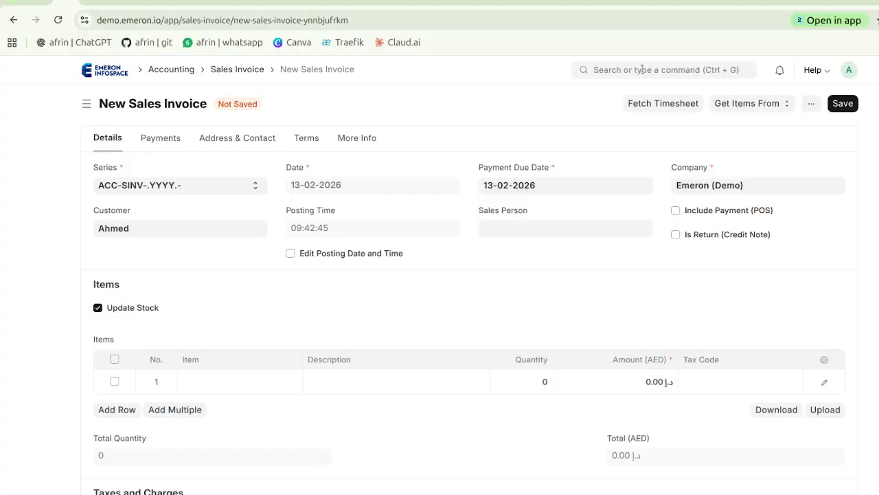
# Search for "purch" and open the Purchase Order list
pyautogui.click(642, 69)
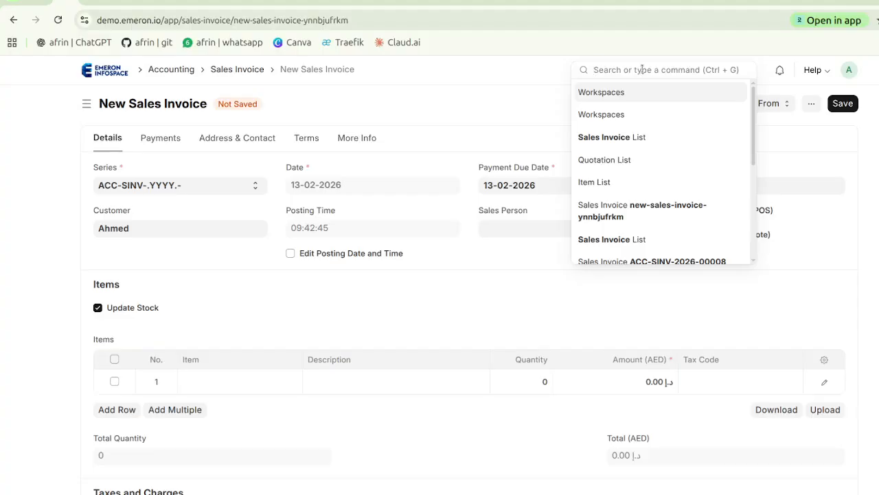
pyautogui.write('purch')
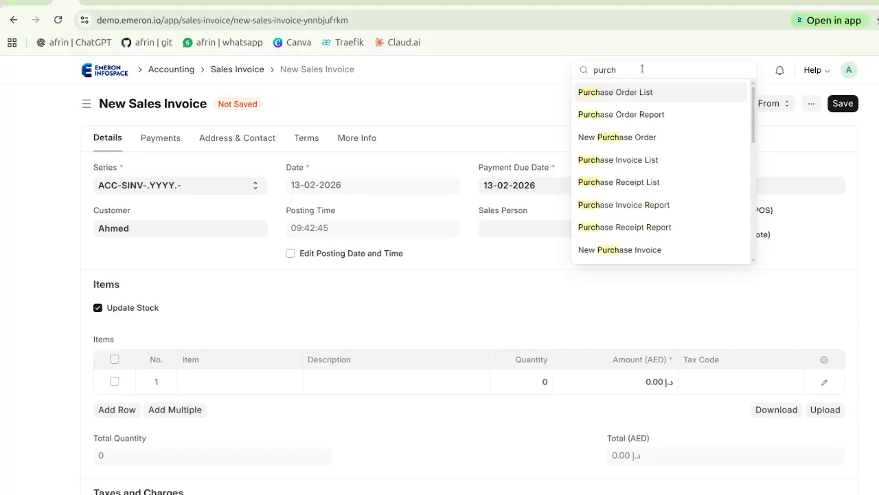
pyautogui.click(636, 91)
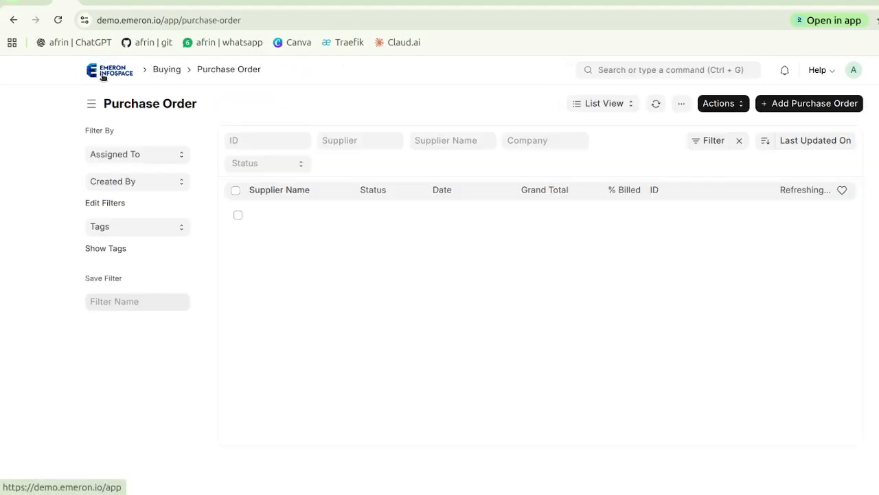
# Go to the Buying workspace from the home page and examine its shortcuts, reports and masters
pyautogui.click(101, 76)
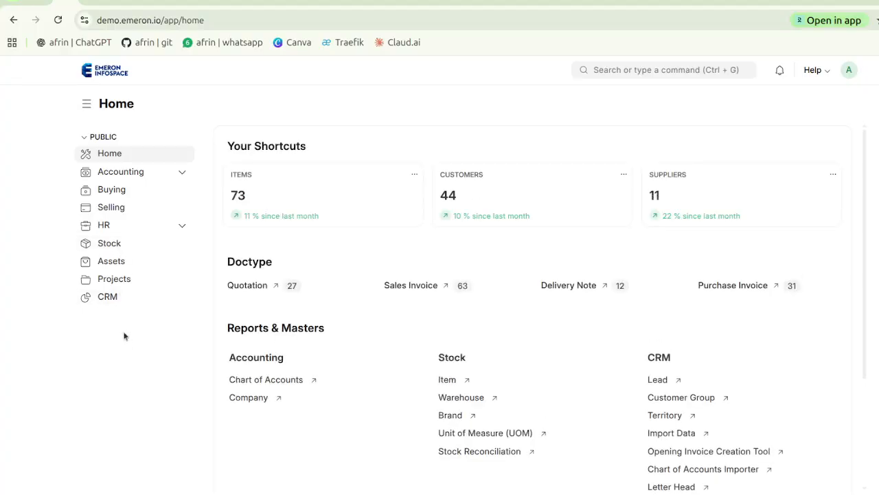
pyautogui.click(121, 194)
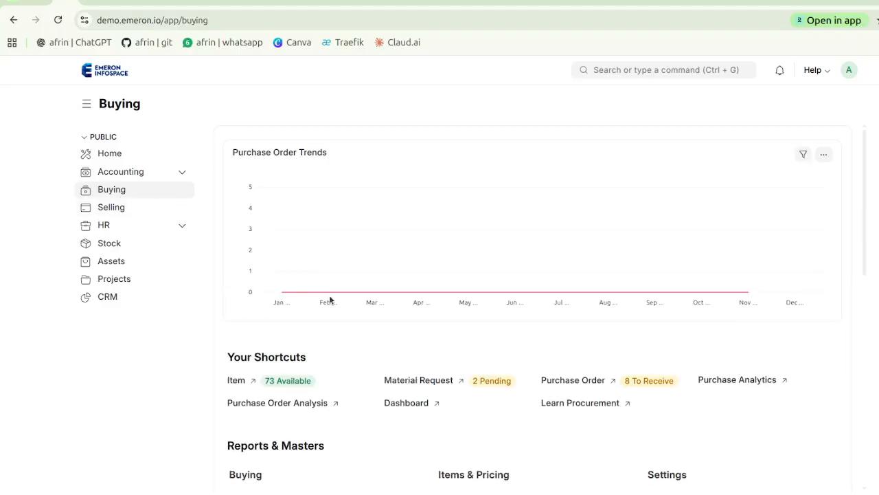
pyautogui.scroll(-1, 329, 295)
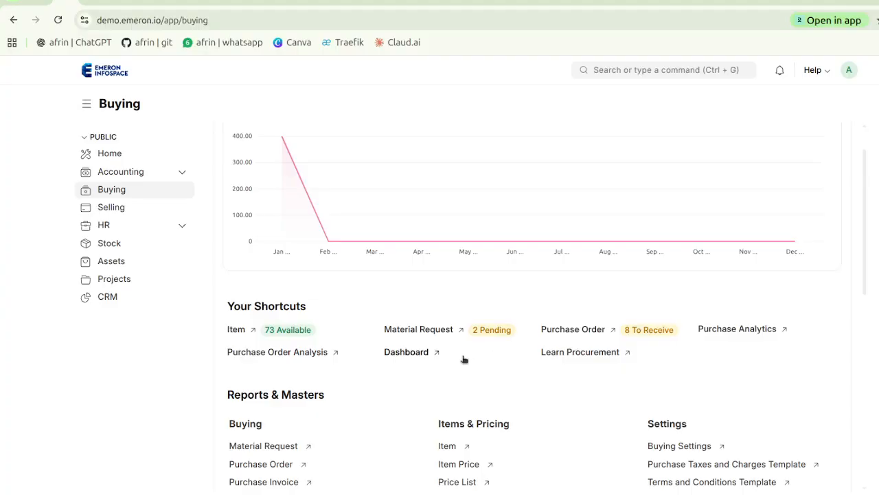
pyautogui.scroll(-3, 465, 357)
pyautogui.scroll(-3, 466, 358)
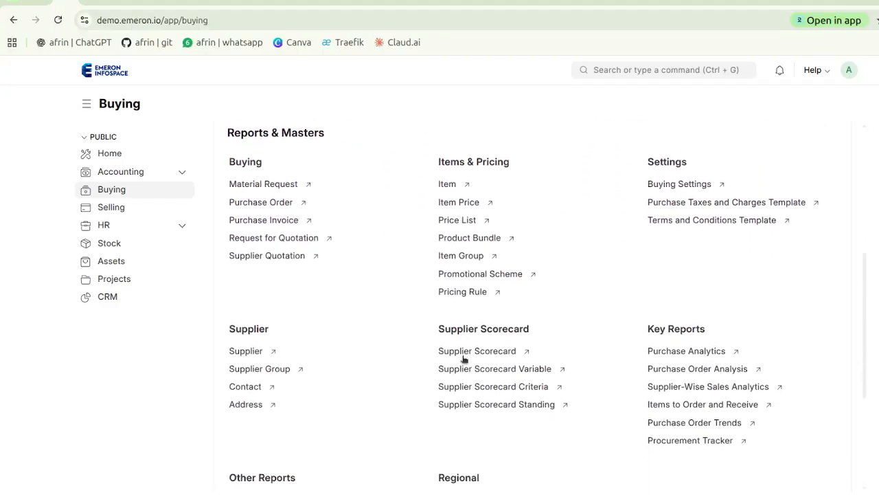
pyautogui.scroll(7, 463, 357)
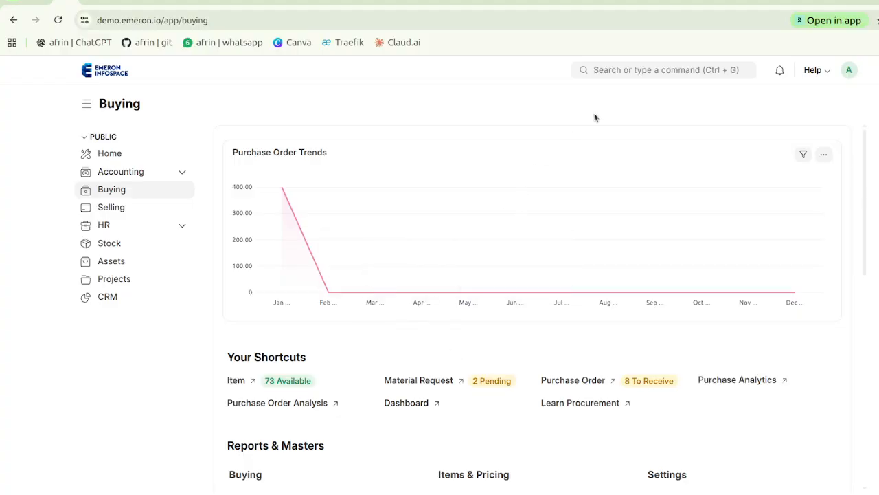
# Search for "purch o" and open the Purchase Order list from the Buying workspace
pyautogui.click(640, 70)
pyautogui.write('pur')
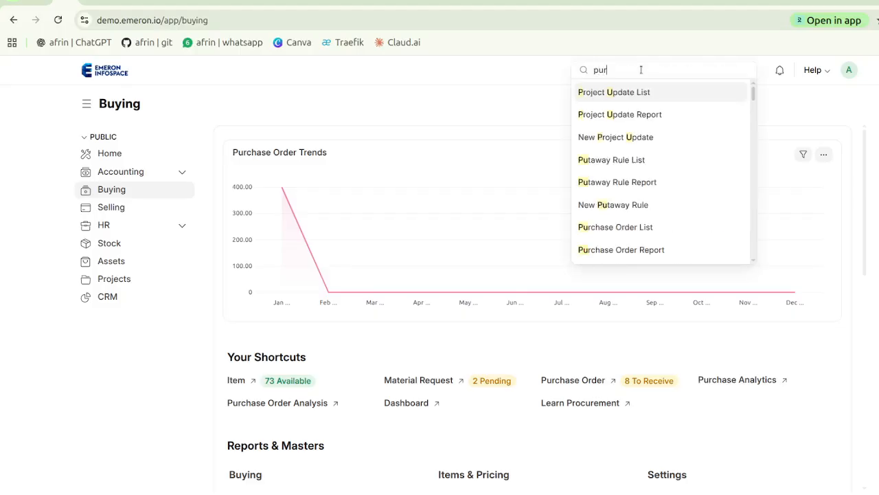
pyautogui.write('ch o')
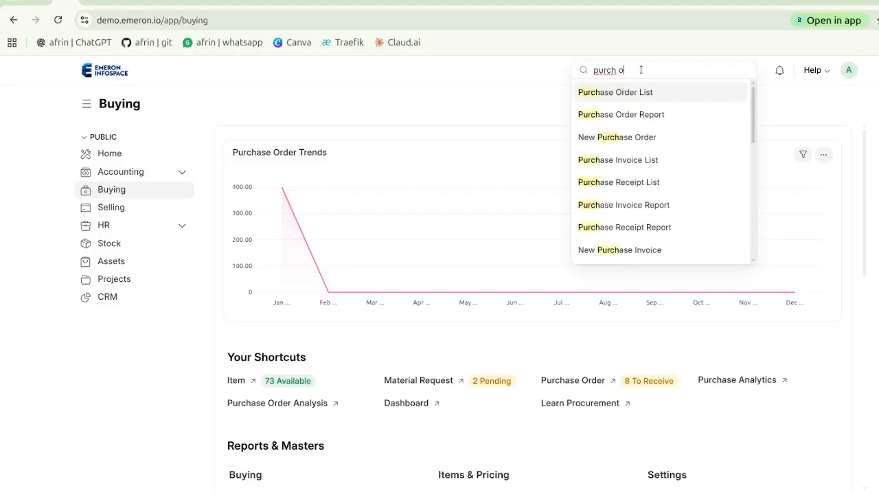
pyautogui.click(625, 92)
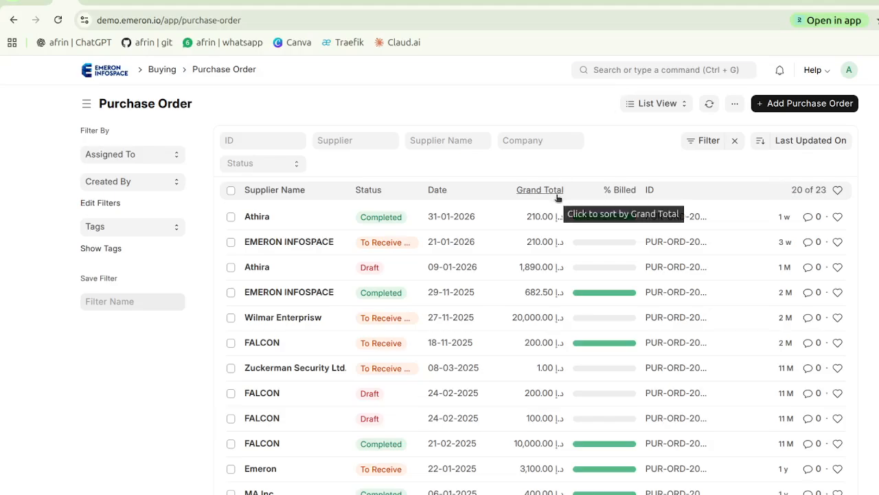
# Look over the existing purchase orders and start a new purchase order
pyautogui.scroll(-2, 530, 283)
pyautogui.scroll(2, 530, 283)
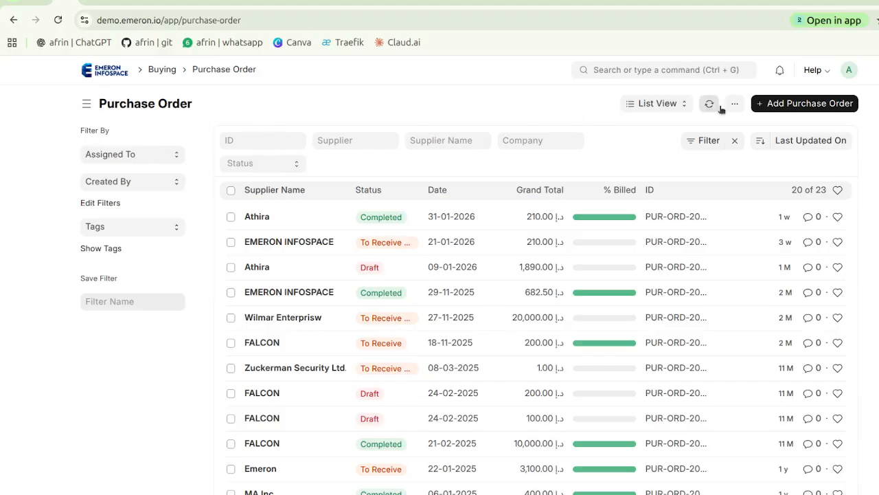
pyautogui.click(780, 107)
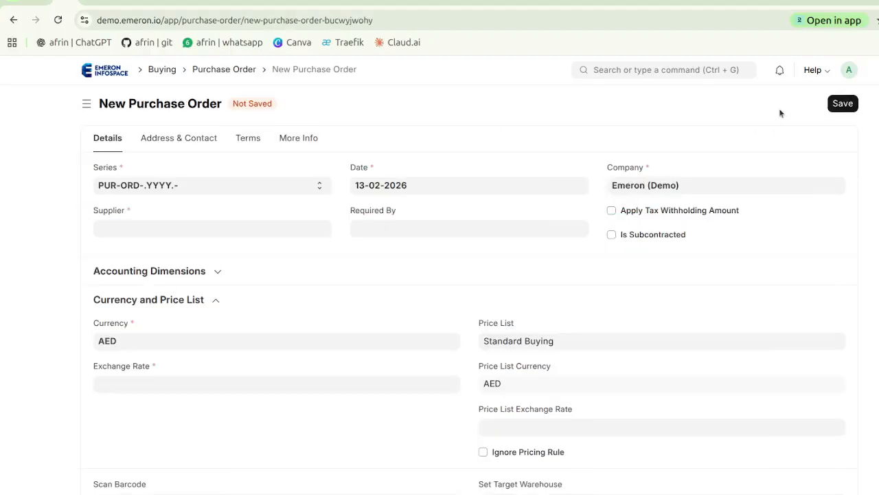
pyautogui.click(183, 225)
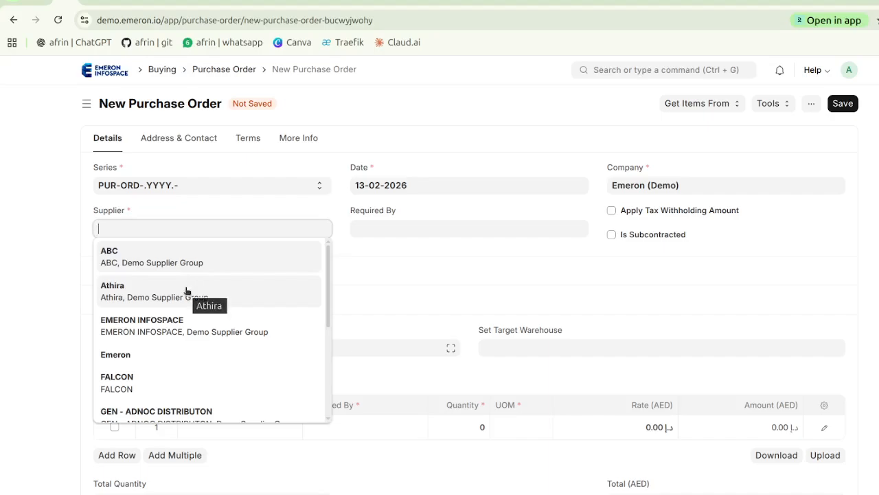
pyautogui.scroll(-4, 186, 290)
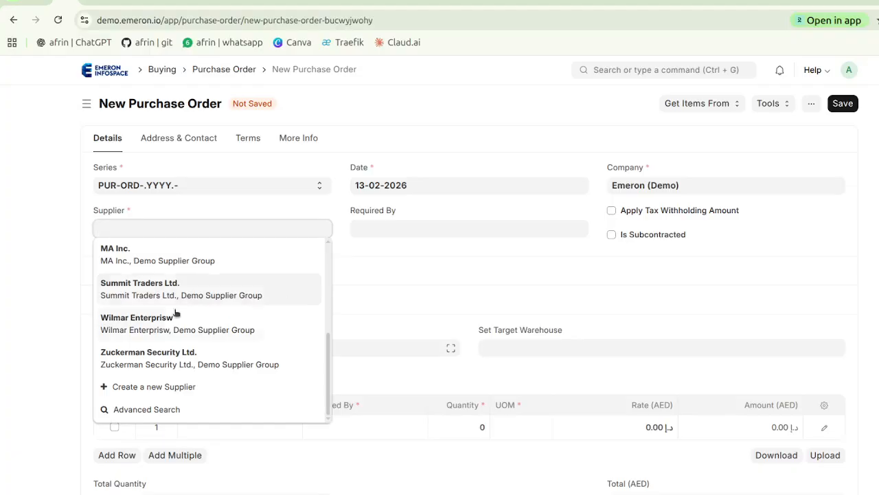
pyautogui.click(156, 386)
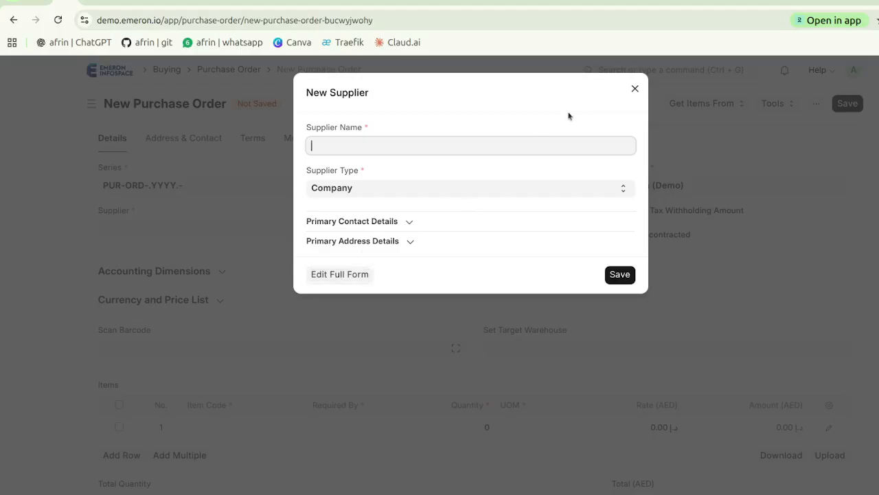
pyautogui.click(636, 90)
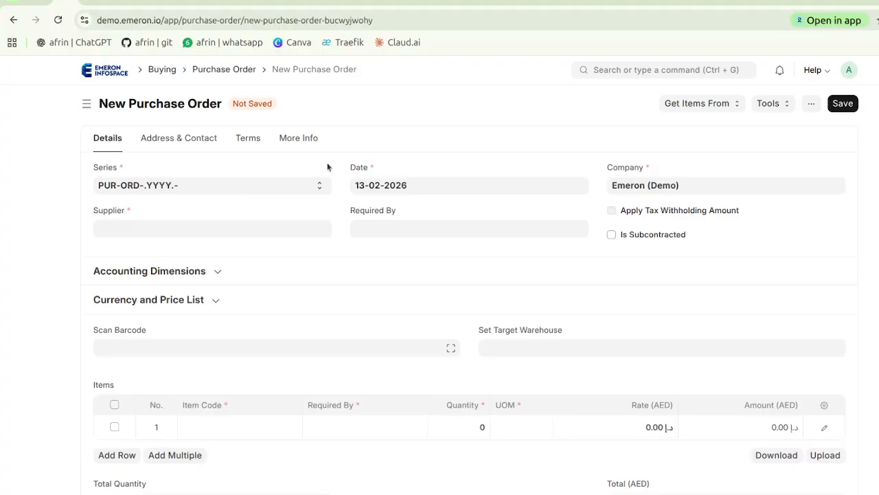
# Choose the supplier listed directly after ABC and set the order's Required By date to 20-02-2026
pyautogui.click(137, 230)
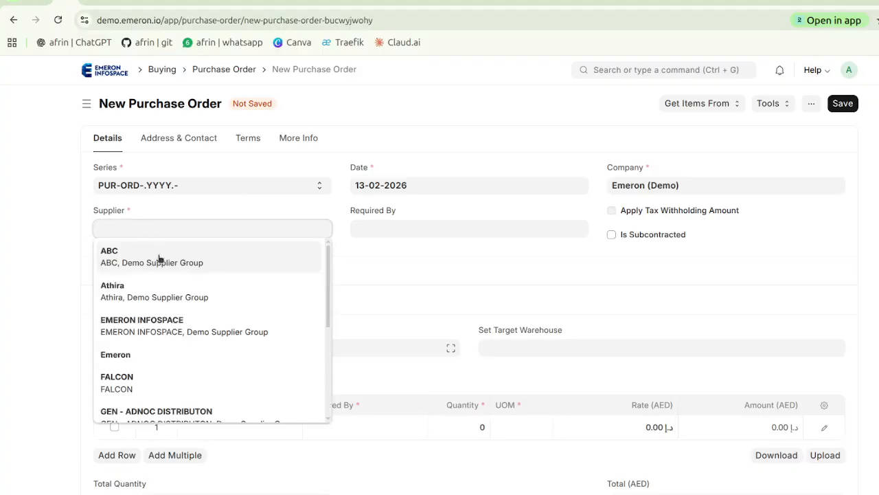
pyautogui.click(183, 296)
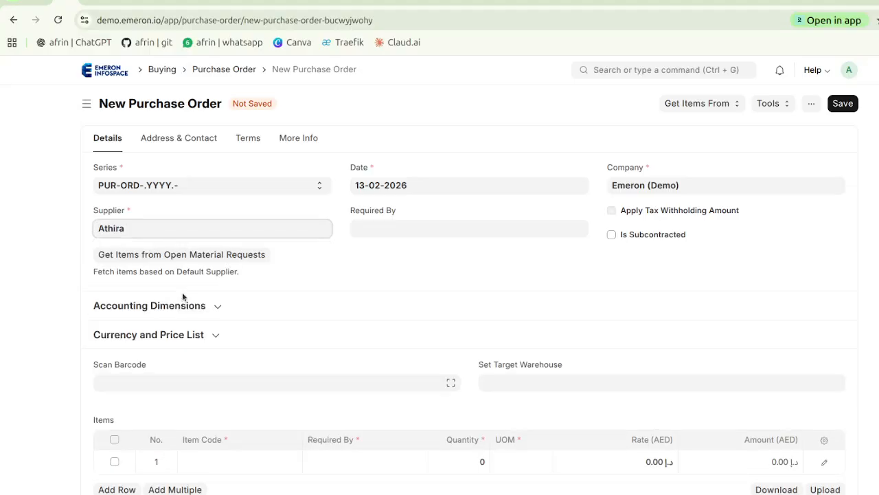
pyautogui.click(415, 235)
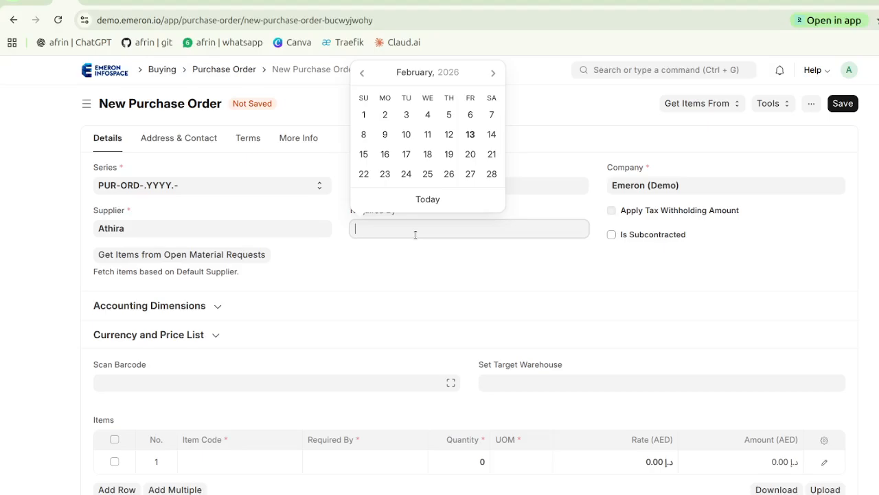
pyautogui.click(470, 154)
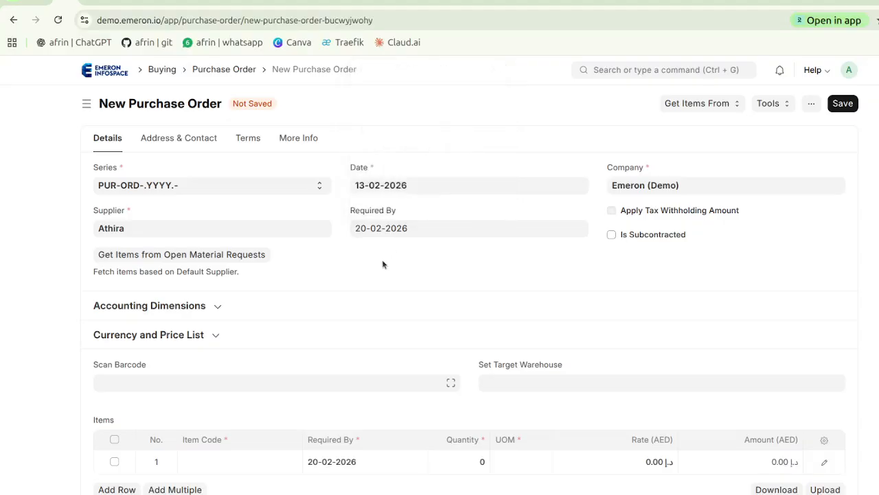
# Examine the order's Accounting Dimensions fields and its Currency and Price List settings
pyautogui.scroll(-2, 380, 264)
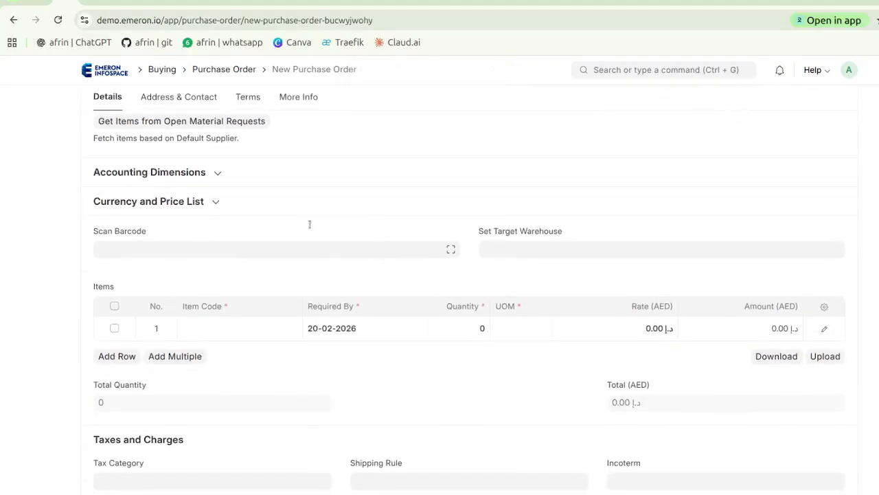
pyautogui.click(238, 183)
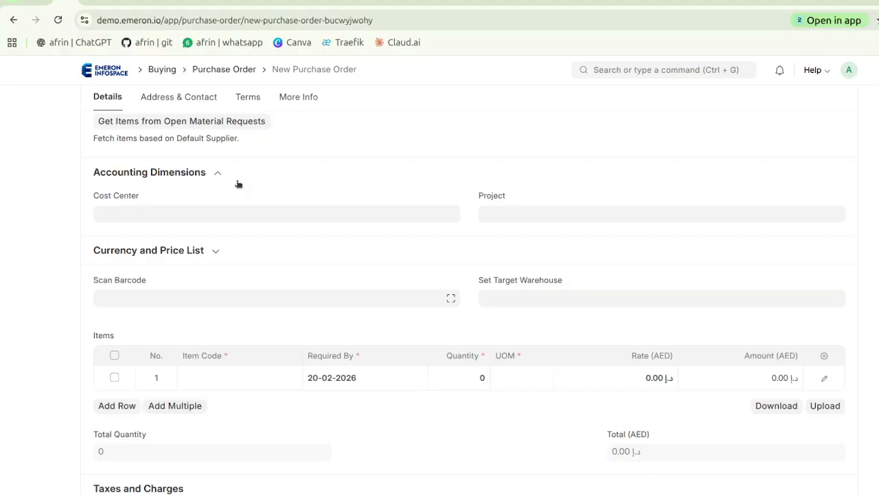
pyautogui.click(239, 184)
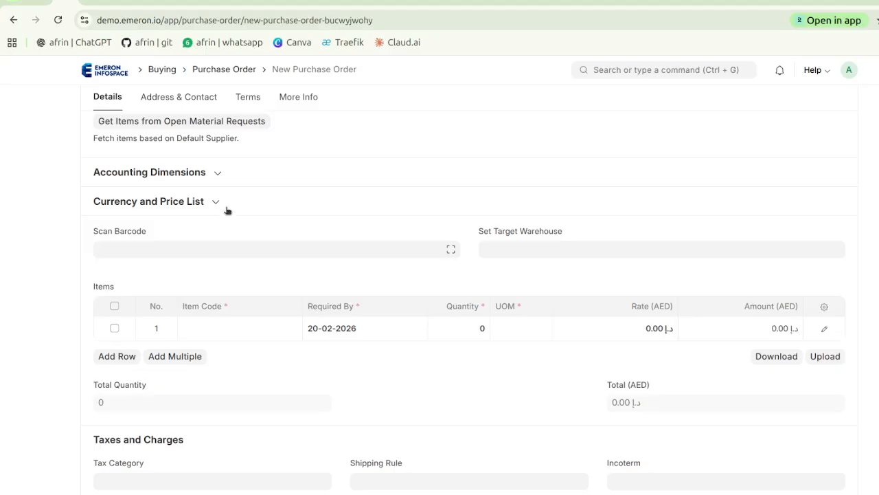
pyautogui.click(227, 210)
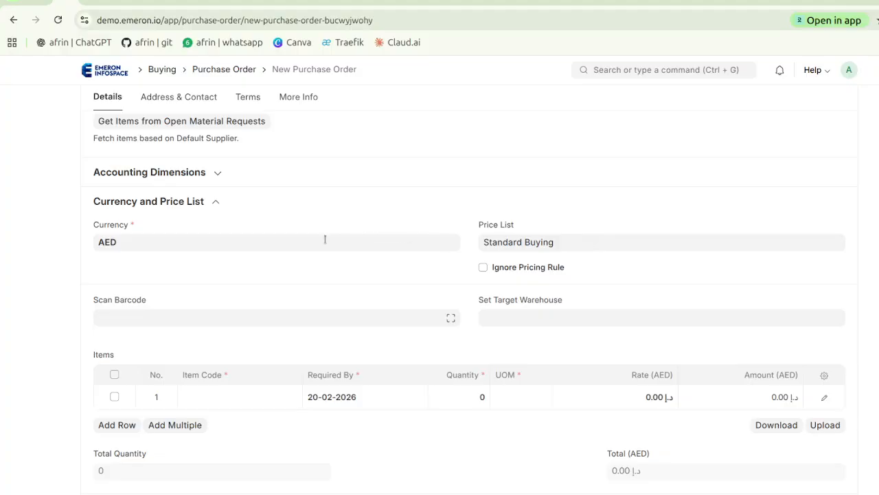
pyautogui.click(299, 245)
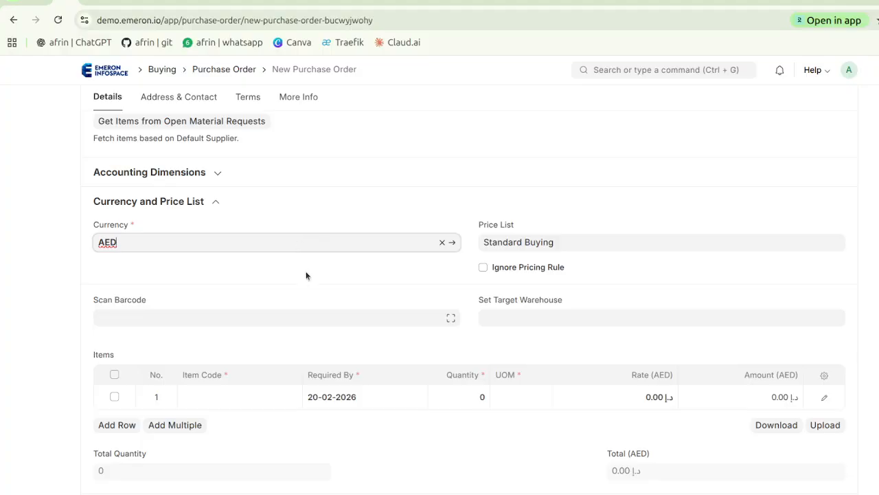
# Review the available warehouses and set the order's target warehouse to Stores - ED
pyautogui.scroll(-2, 306, 275)
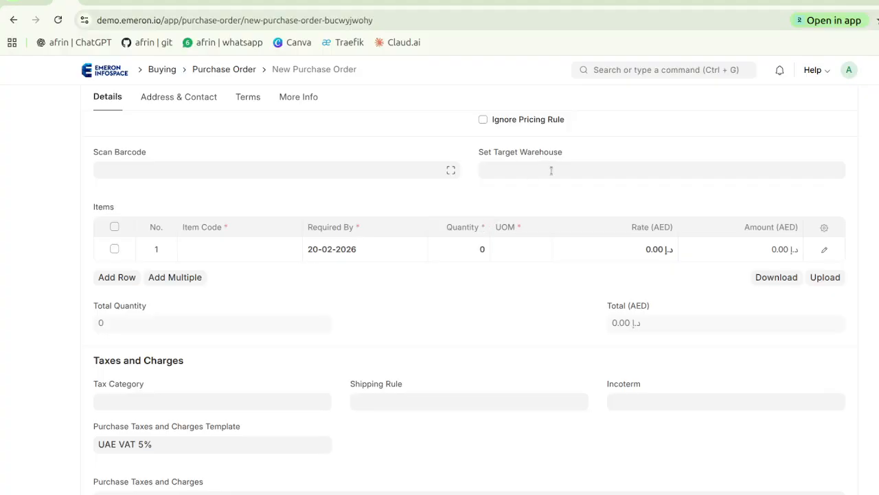
pyautogui.click(551, 170)
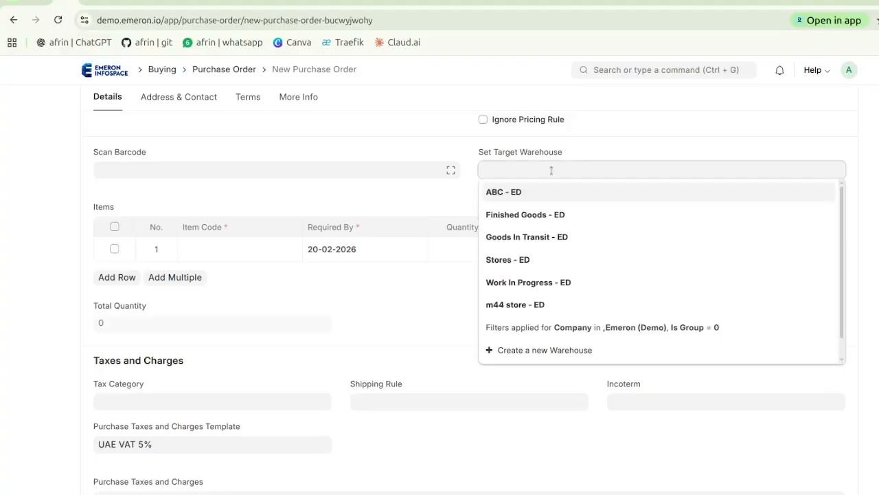
pyautogui.scroll(-1, 548, 235)
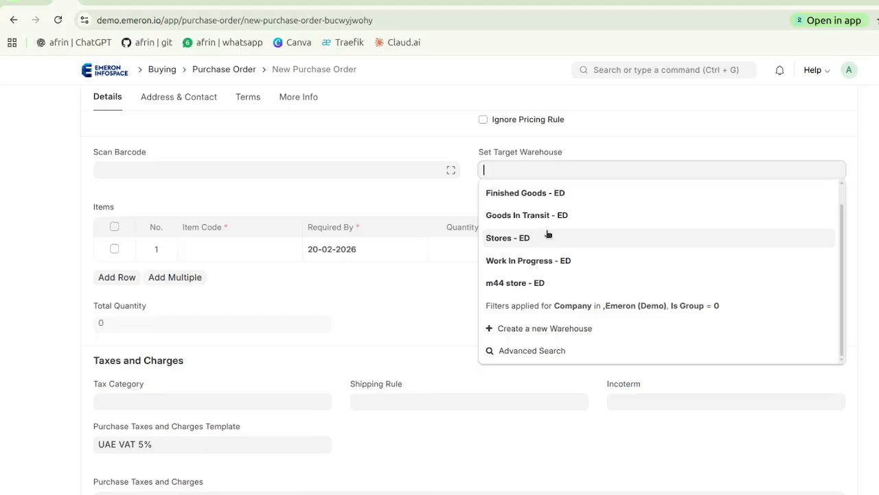
pyautogui.scroll(1, 548, 234)
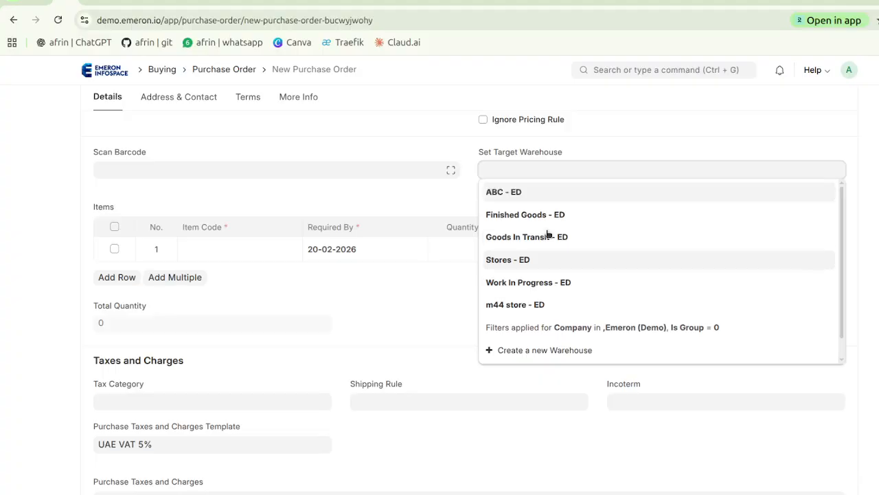
pyautogui.scroll(-1, 549, 235)
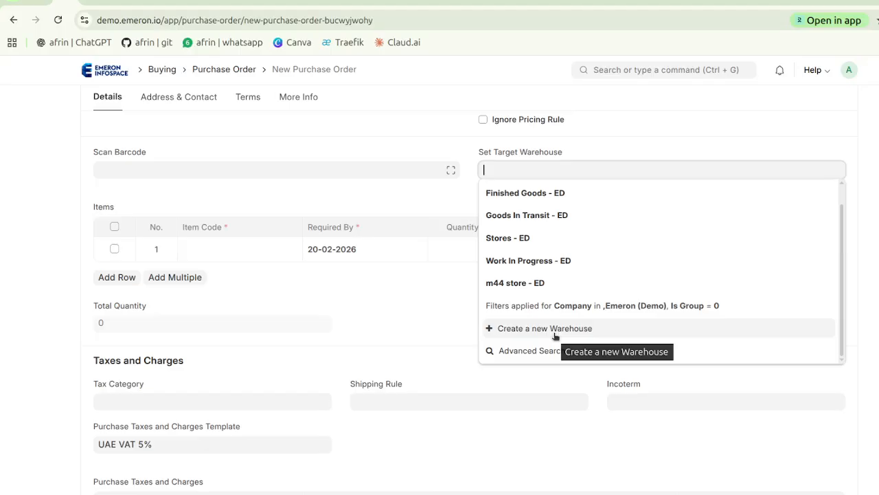
pyautogui.scroll(1, 563, 277)
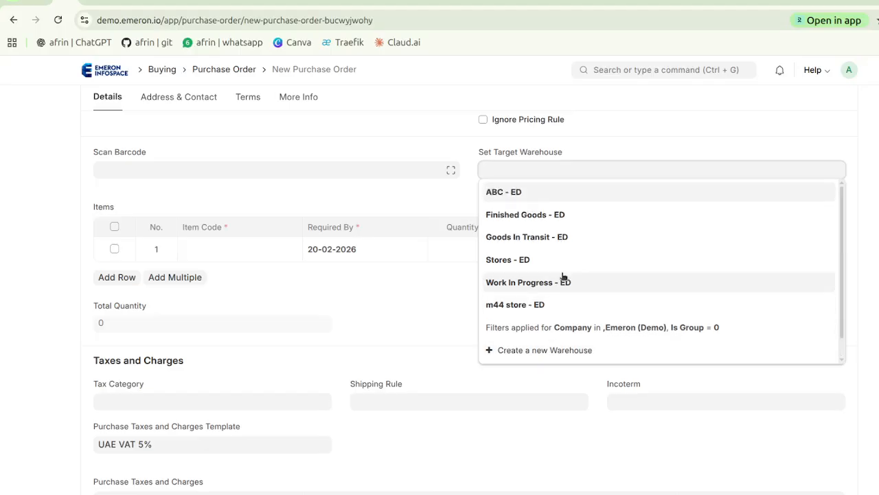
pyautogui.click(516, 263)
pyautogui.click(406, 206)
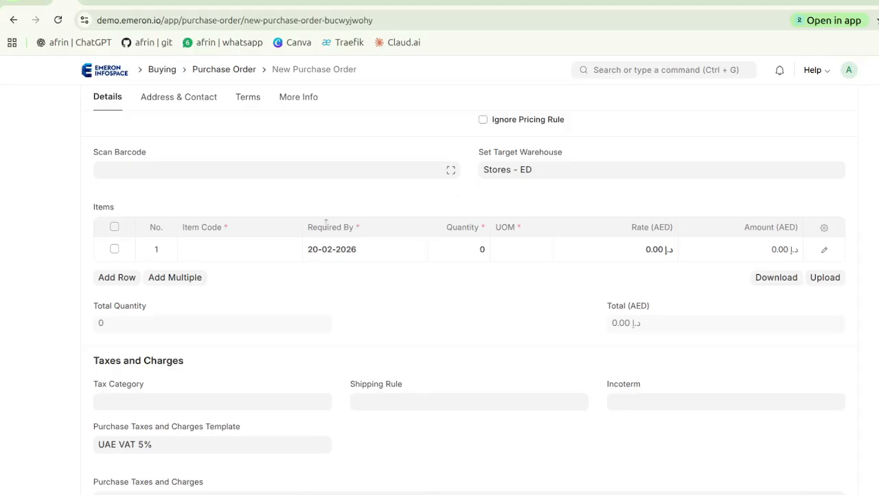
# Look through the available items and choose PALC for the first row of the Items table
pyautogui.click(252, 254)
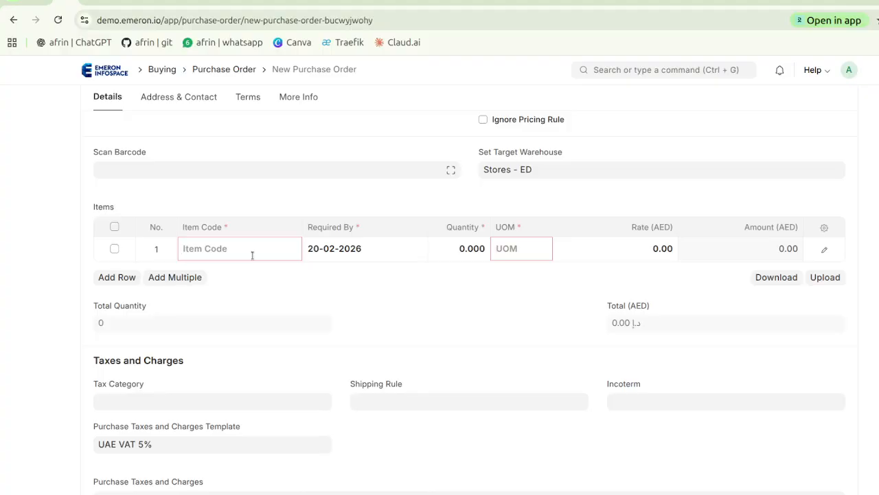
pyautogui.scroll(-5, 249, 310)
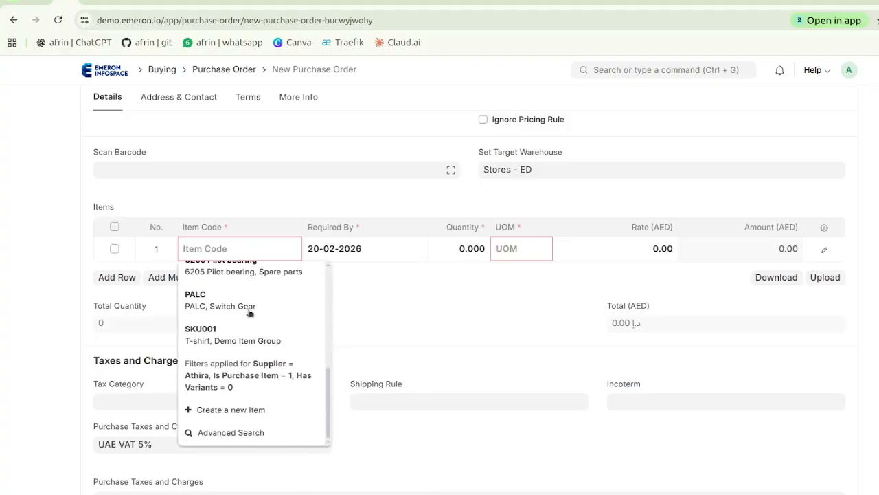
pyautogui.scroll(5, 250, 312)
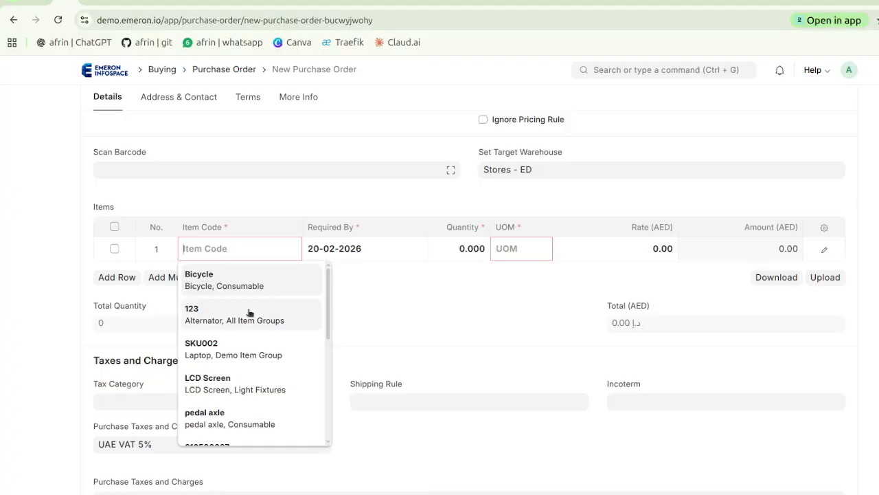
pyautogui.write('h')
pyautogui.press('BackSpace')
pyautogui.press('BackSpace')
pyautogui.press('BackSpace')
pyautogui.press('BackSpace')
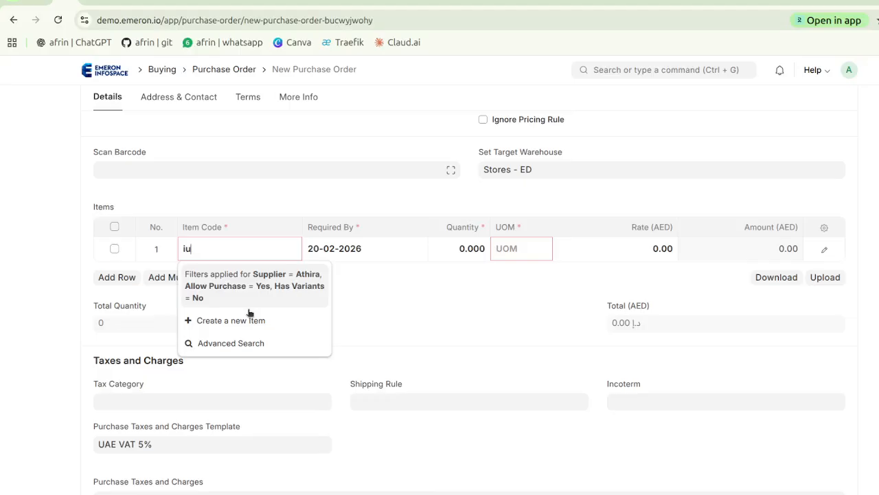
pyautogui.scroll(-5, 249, 312)
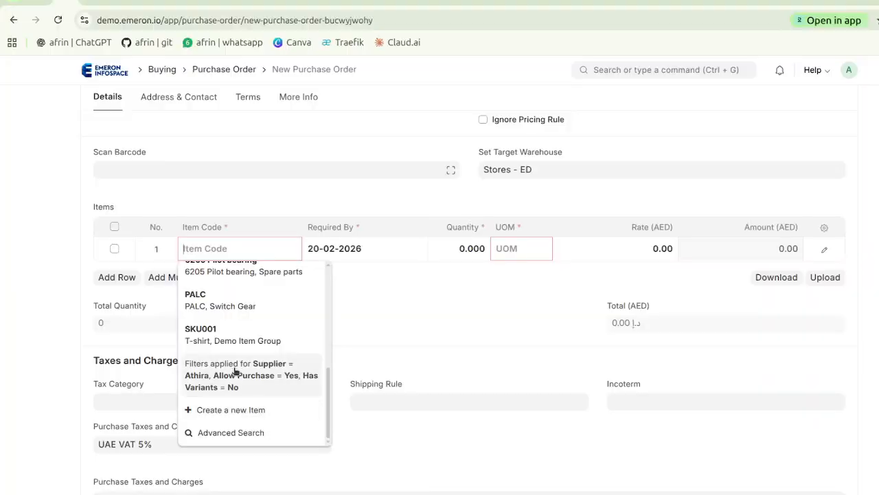
pyautogui.click(225, 306)
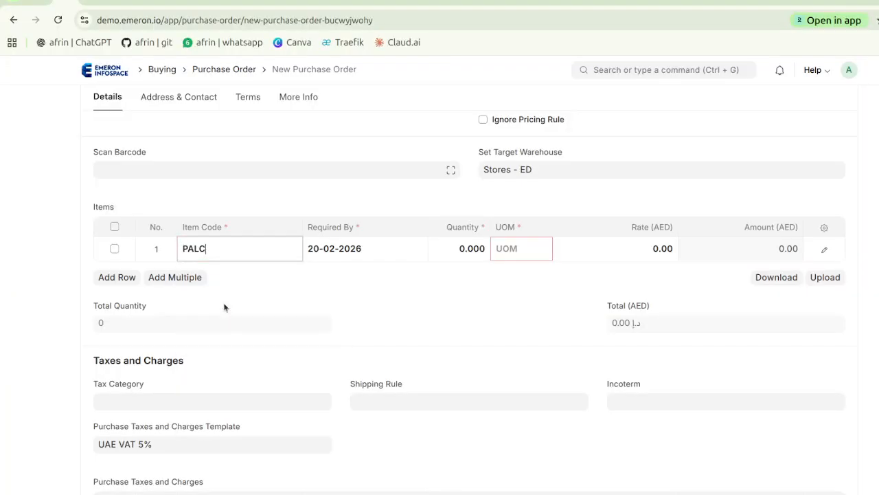
# Set the PALC item's quantity to 10 and its rate to 100 AED
pyautogui.scroll(-2, 223, 303)
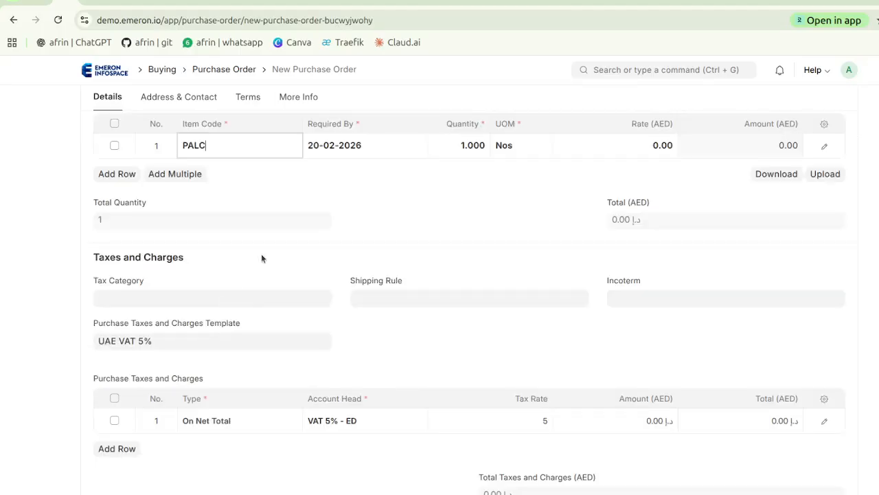
pyautogui.scroll(1, 262, 256)
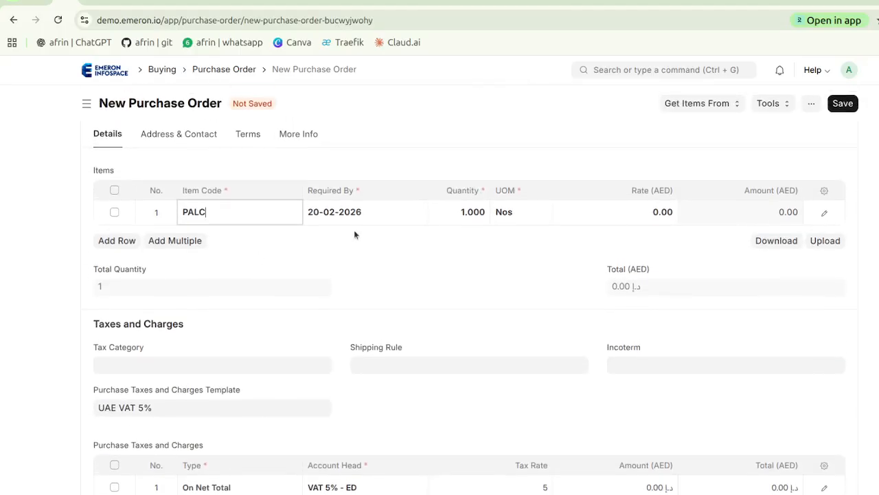
pyautogui.click(453, 212)
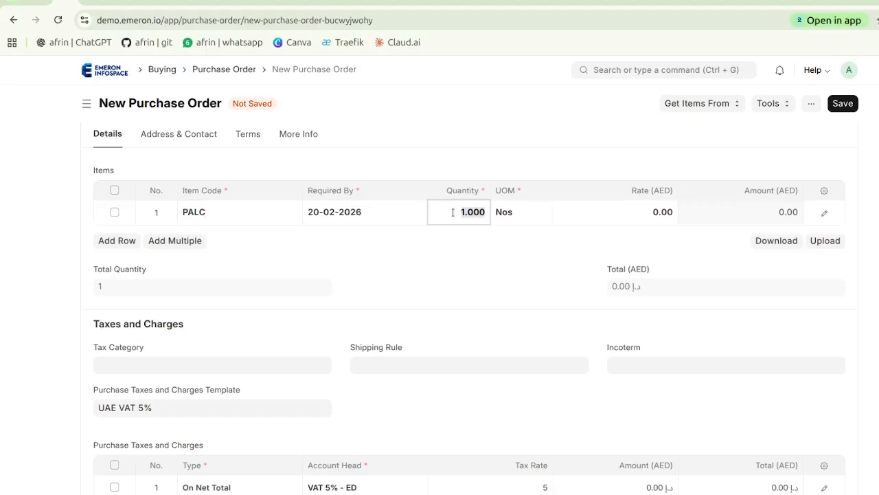
pyautogui.write('10')
pyautogui.click(467, 255)
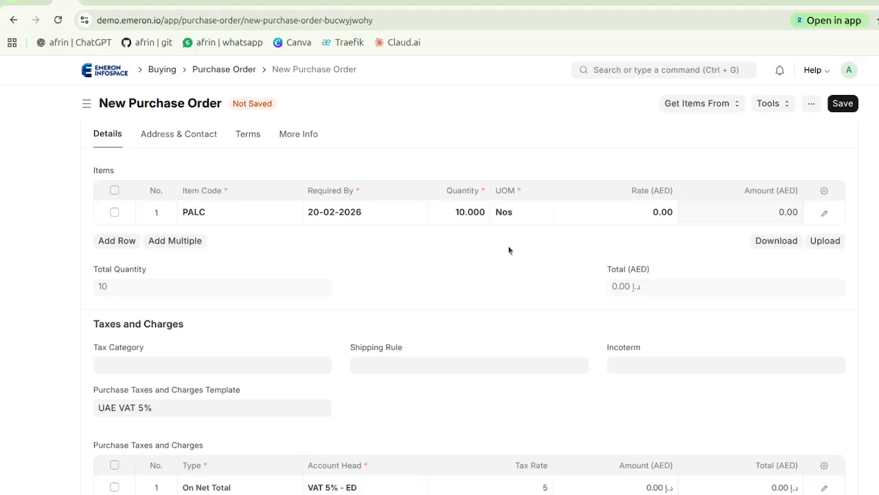
pyautogui.click(622, 212)
pyautogui.write('100')
pyautogui.click(500, 290)
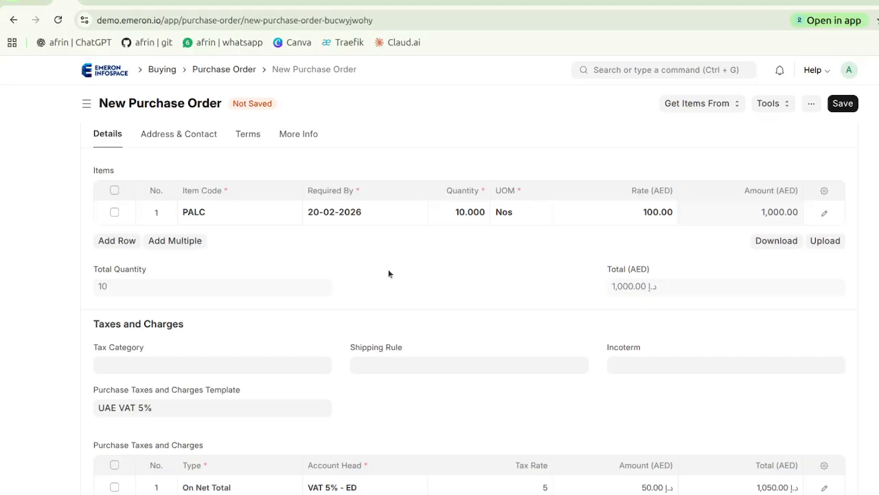
# Add a second item row for Bicycle with quantity 20 and a rate of 250 AED
pyautogui.click(125, 240)
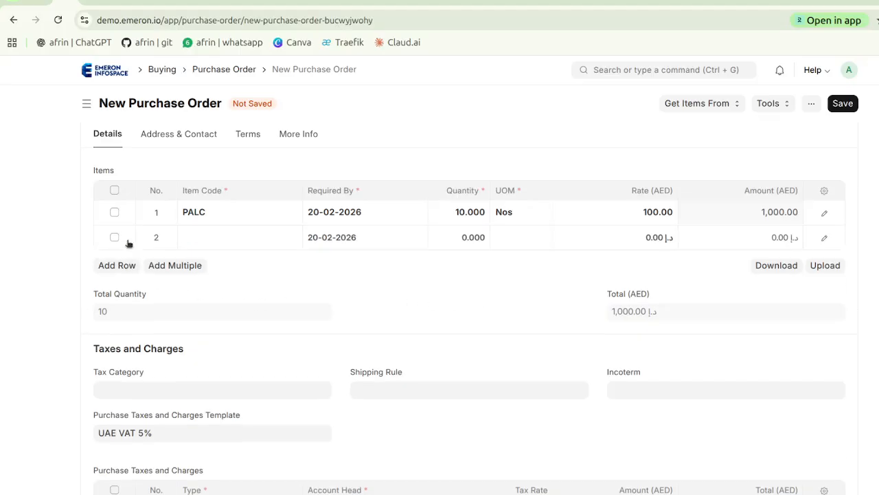
pyautogui.click(232, 238)
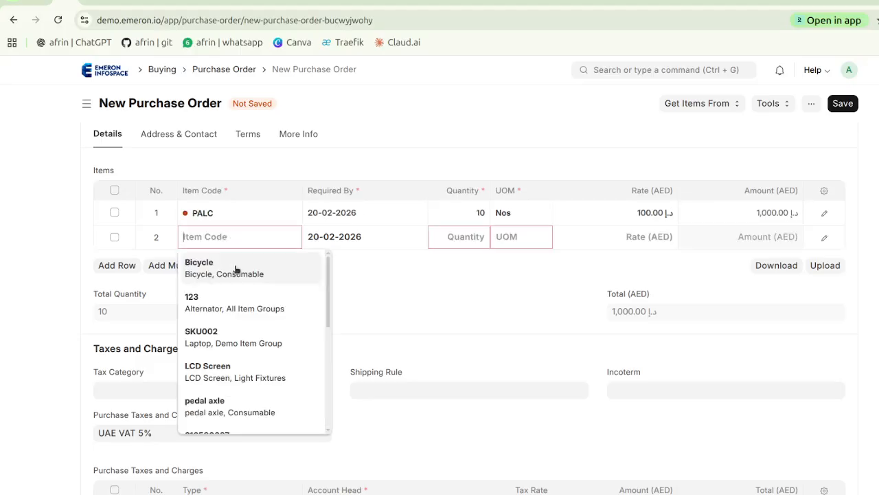
pyautogui.click(234, 270)
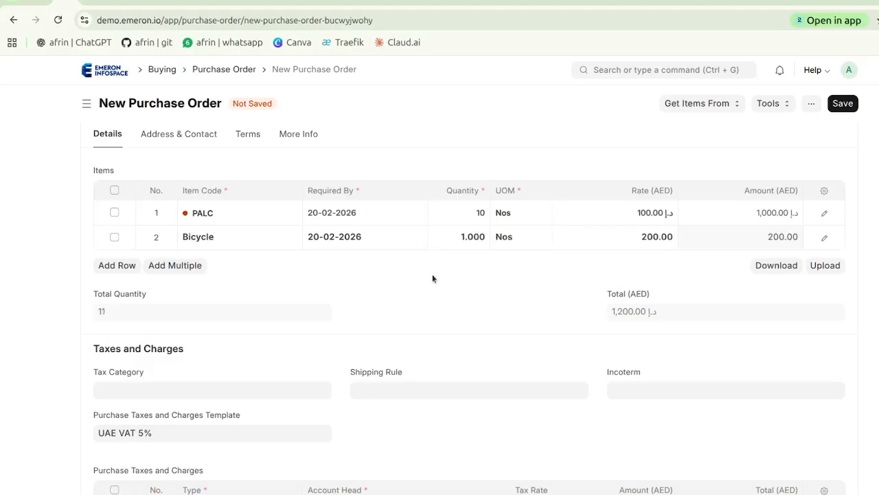
pyautogui.click(455, 237)
pyautogui.write('20')
pyautogui.click(511, 296)
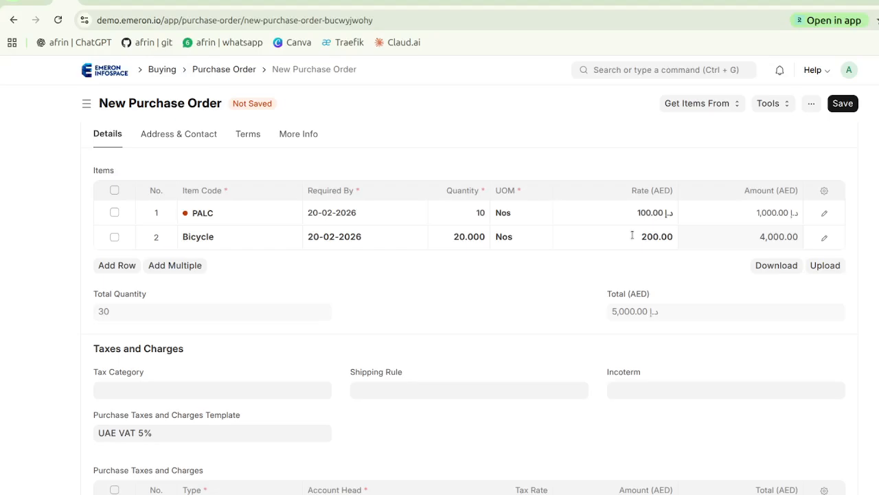
pyautogui.click(632, 235)
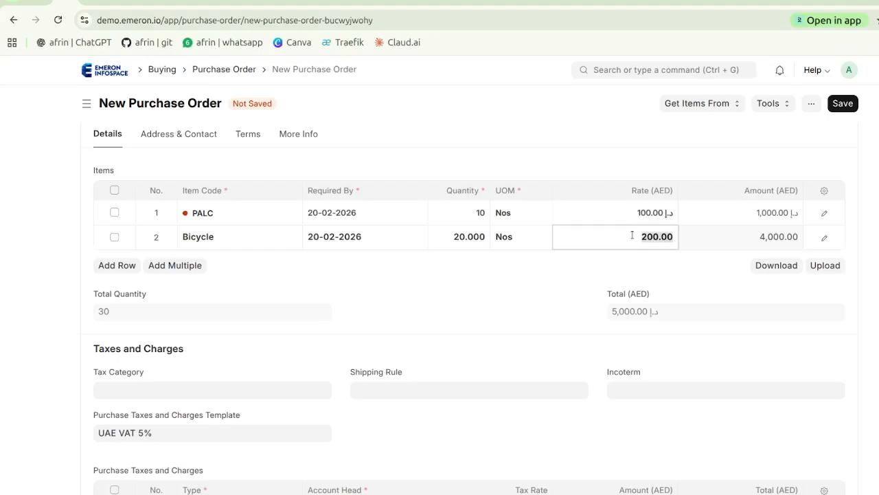
pyautogui.write('250')
pyautogui.click(516, 303)
# Try to add a second tax row of type Actual with an account head matching "pur", and delete that row
pyautogui.scroll(-4, 516, 302)
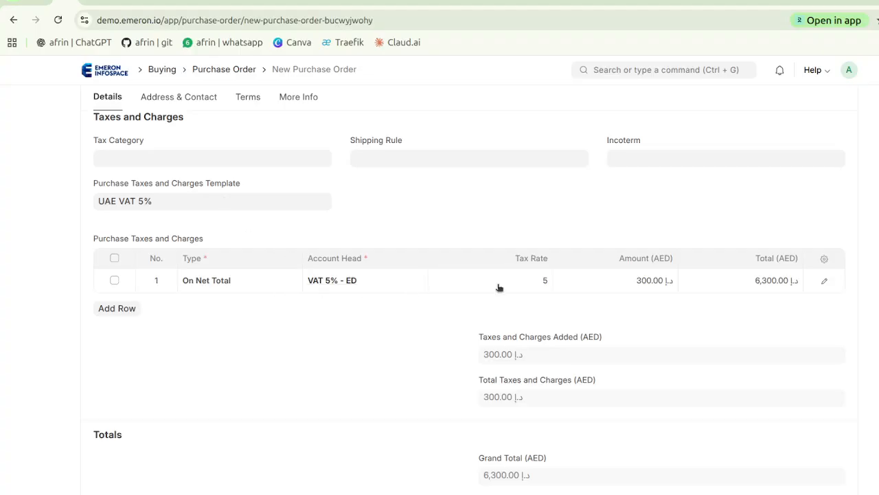
pyautogui.scroll(-1, 286, 327)
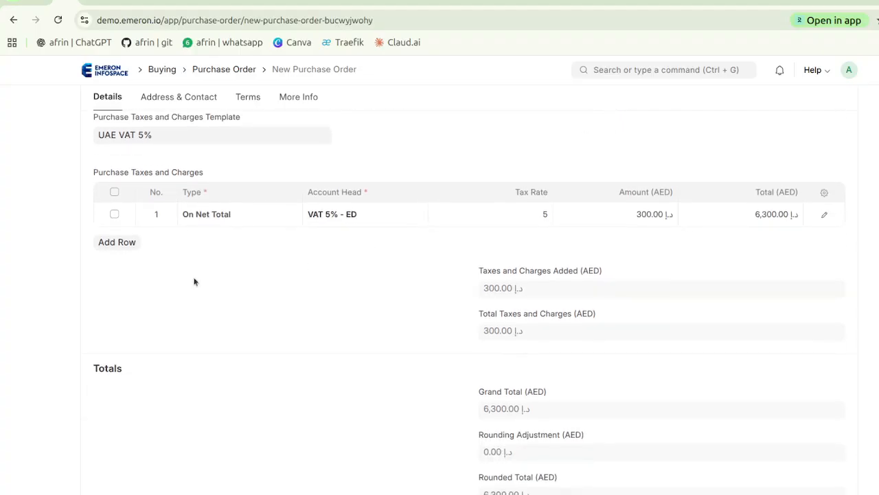
pyautogui.click(117, 243)
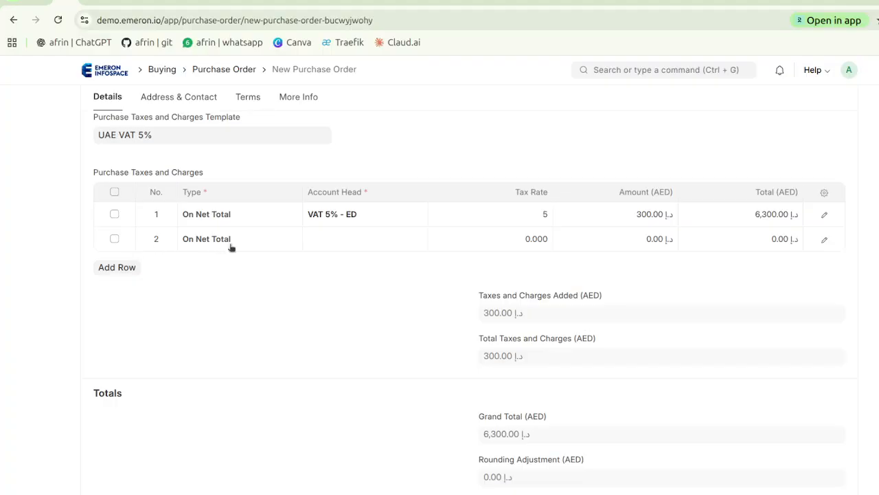
pyautogui.click(261, 240)
pyautogui.click(261, 241)
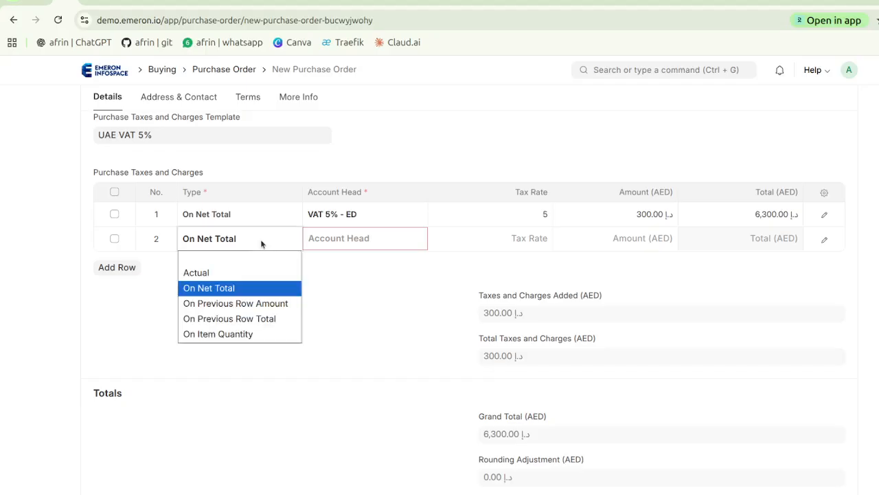
pyautogui.click(236, 277)
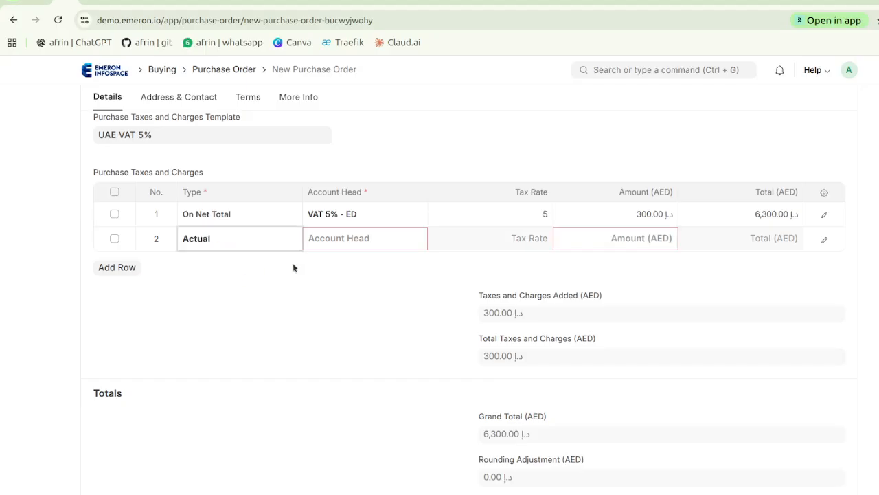
pyautogui.click(344, 237)
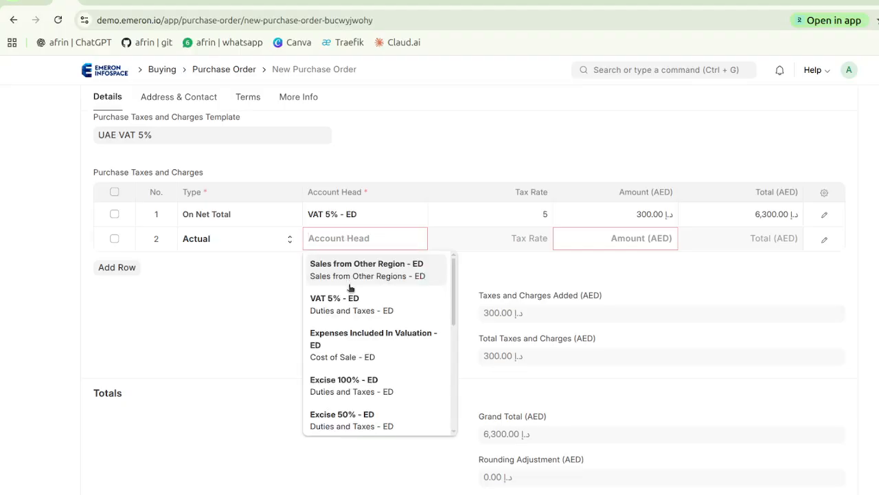
pyautogui.write('pur')
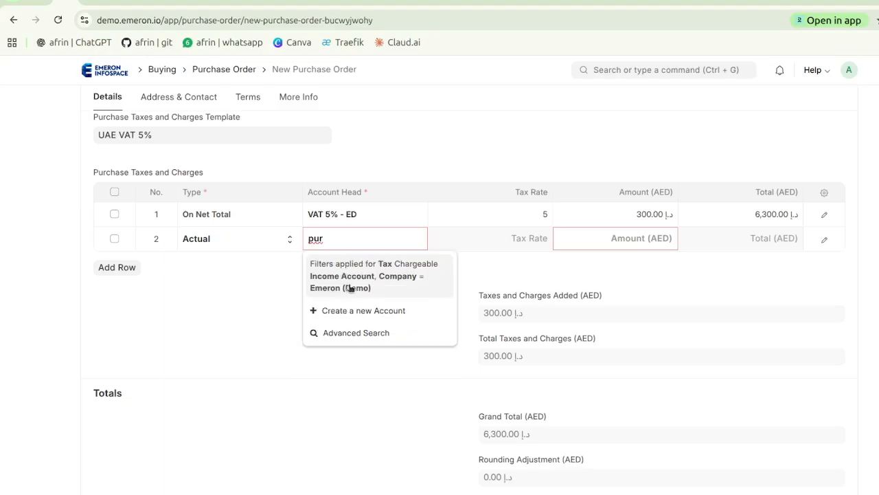
pyautogui.press('BackSpace')
pyautogui.press('BackSpace')
pyautogui.press('BackSpace')
pyautogui.click(269, 287)
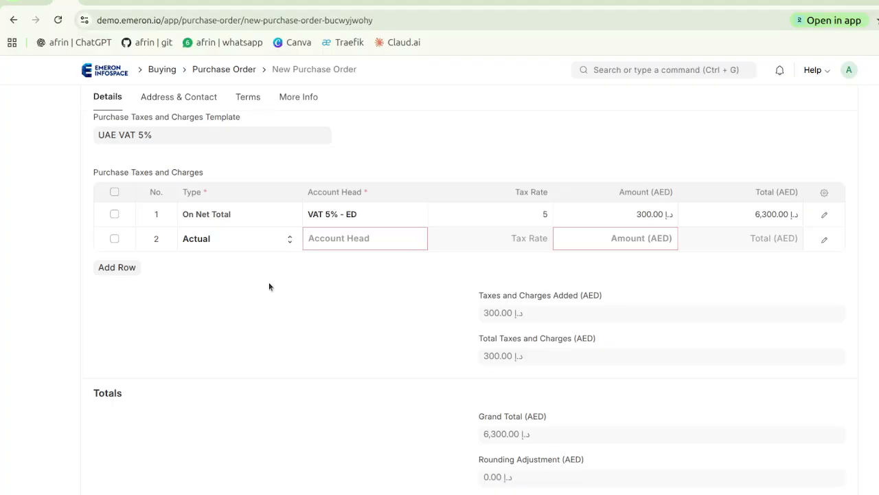
pyautogui.click(114, 238)
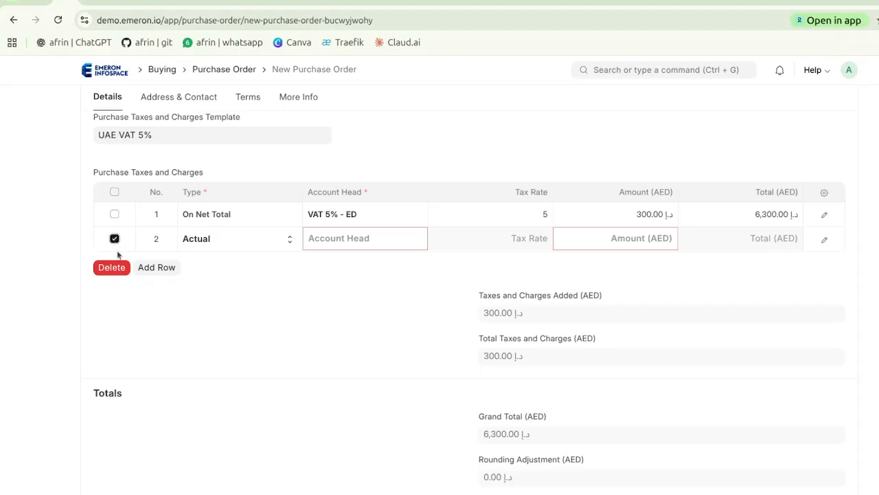
pyautogui.click(119, 271)
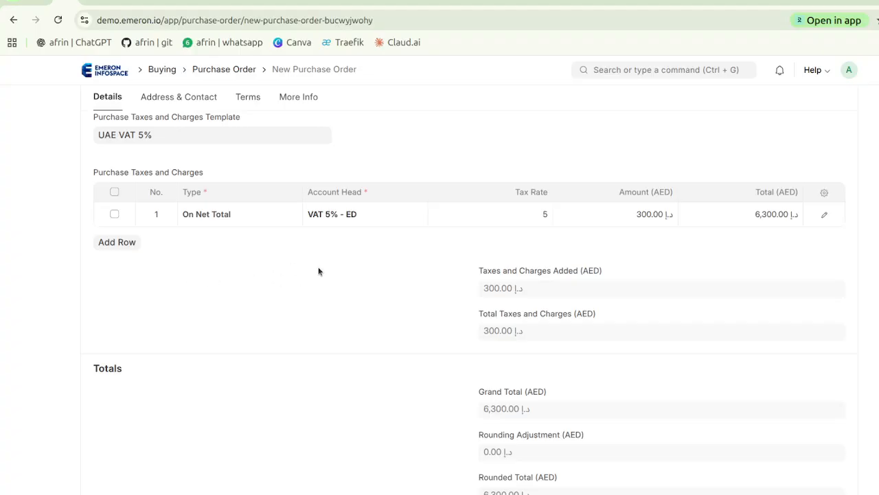
# Examine the order's totals, its address and contact details, its payment terms and conditions, and the Additional Info under More Info
pyautogui.scroll(-2, 309, 291)
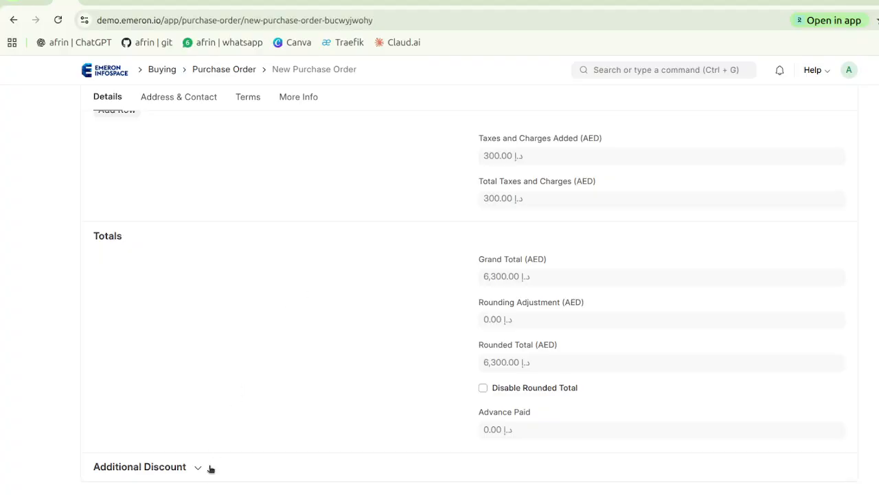
pyautogui.scroll(10, 308, 294)
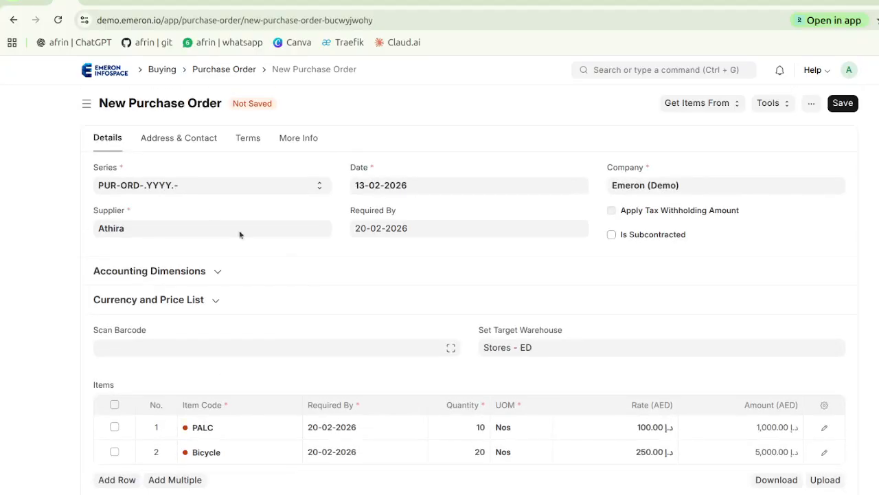
pyautogui.click(186, 141)
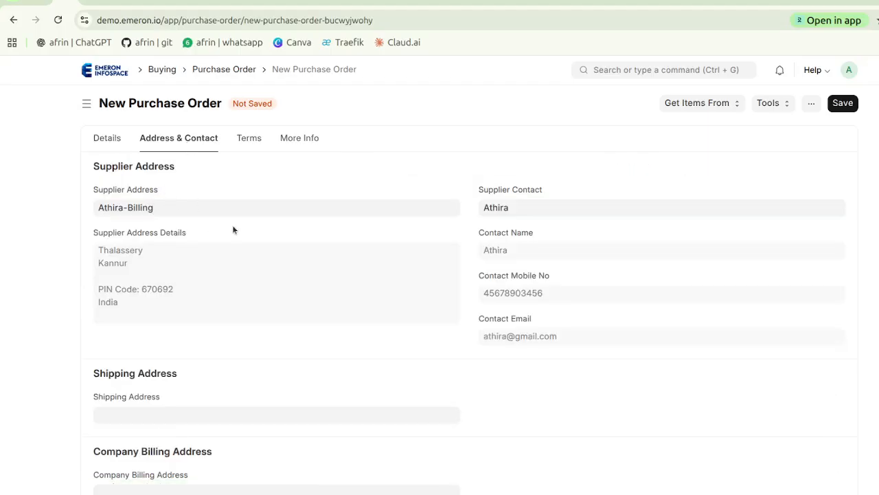
pyautogui.scroll(-1, 233, 225)
pyautogui.scroll(1, 233, 225)
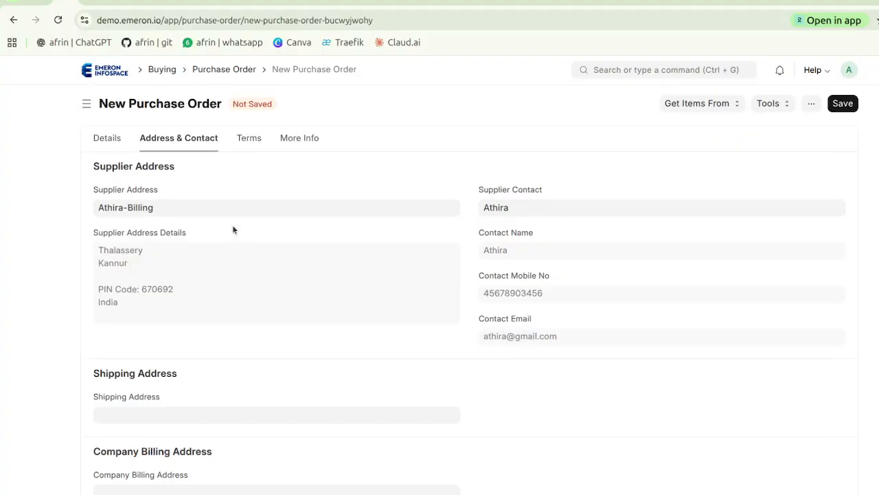
pyautogui.click(249, 139)
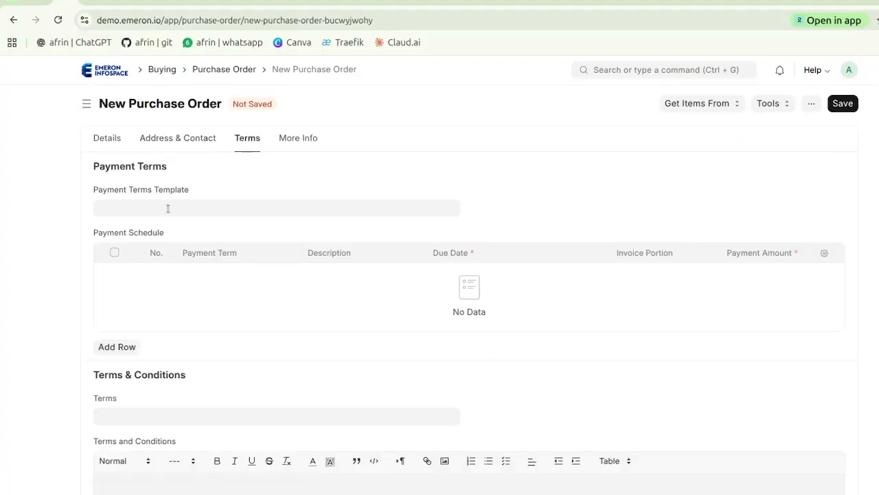
pyautogui.scroll(-2, 167, 210)
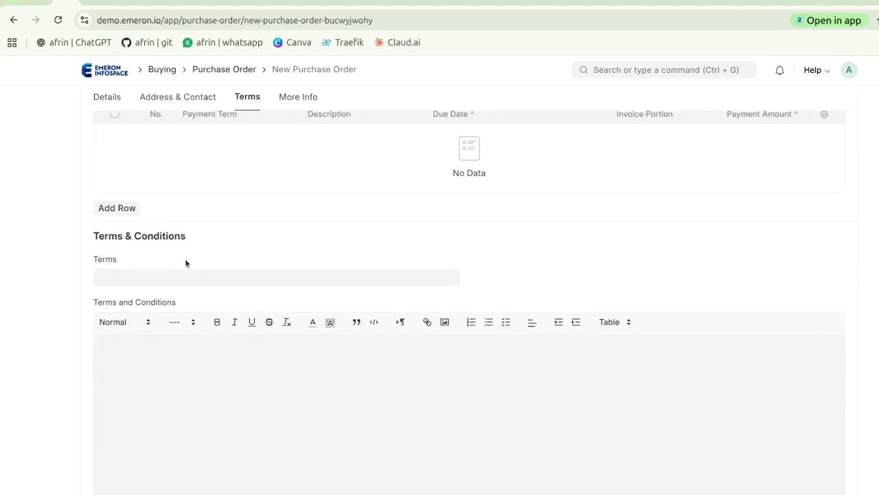
pyautogui.scroll(2, 186, 259)
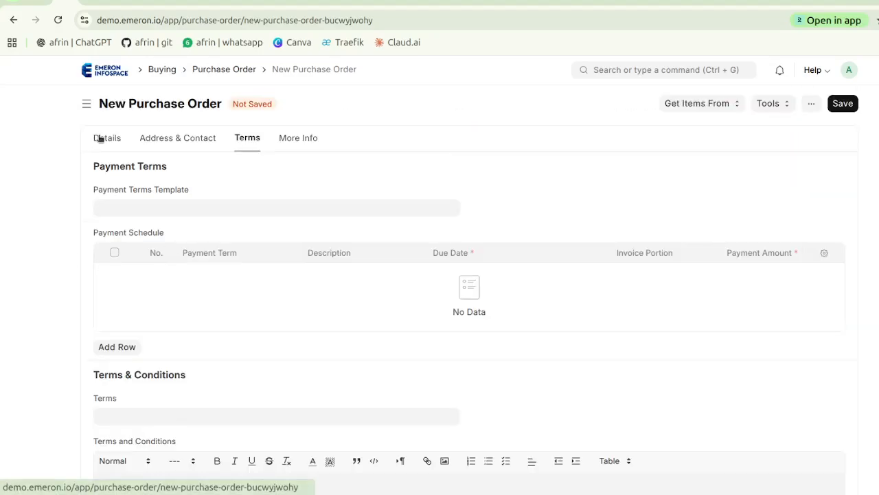
pyautogui.click(299, 140)
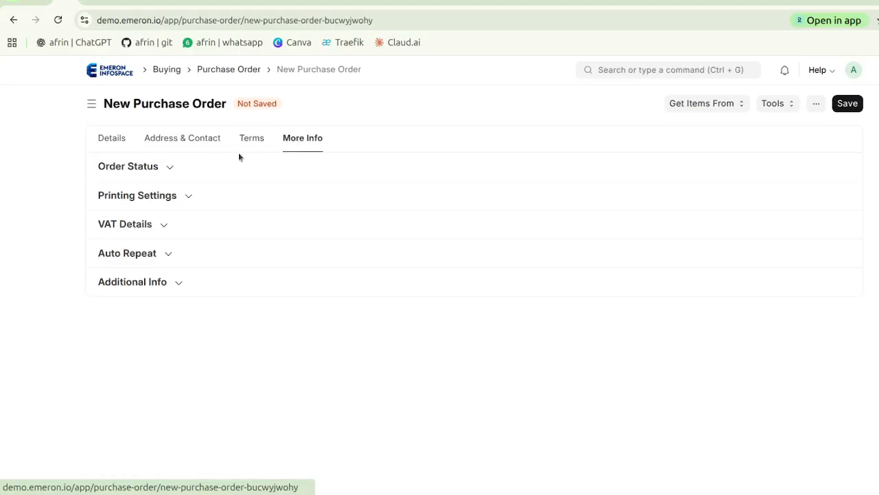
pyautogui.click(195, 288)
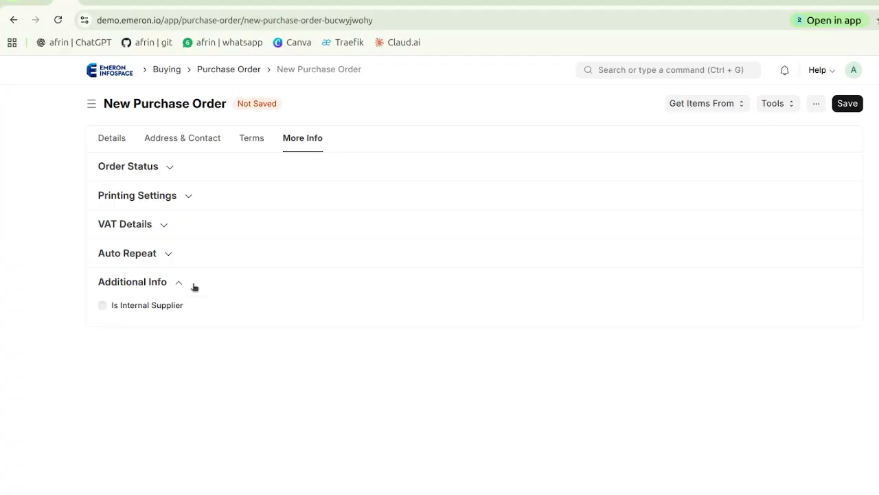
# Examine the order's Auto Repeat, VAT Details, Printing Settings and Order Status sections under More Info
pyautogui.click(193, 287)
pyautogui.click(180, 258)
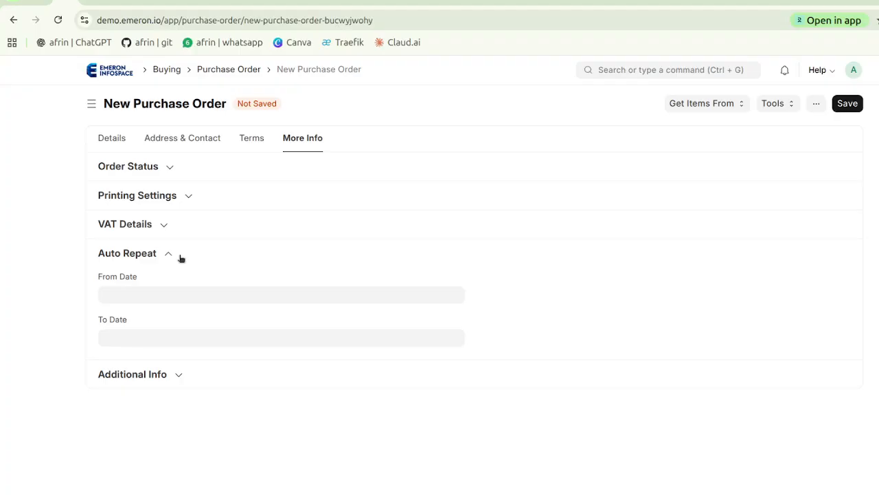
pyautogui.click(180, 258)
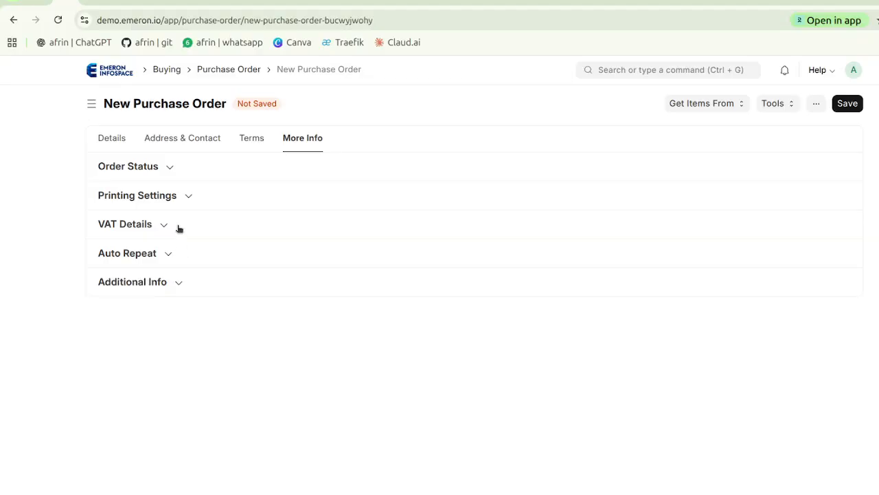
pyautogui.click(178, 228)
pyautogui.click(178, 228)
pyautogui.click(195, 196)
pyautogui.click(195, 196)
pyautogui.click(182, 167)
pyautogui.click(182, 167)
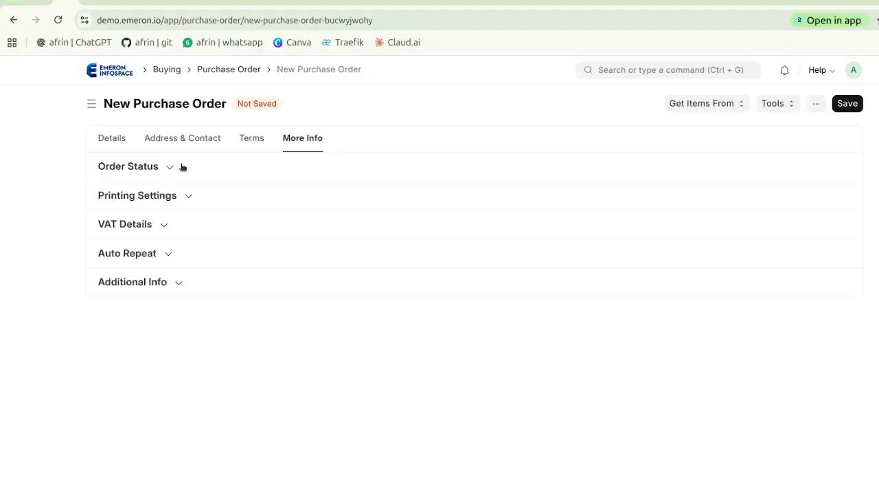
# Review the order's main details, items, taxes and totals, and check which sources items can be fetched from
pyautogui.click(115, 139)
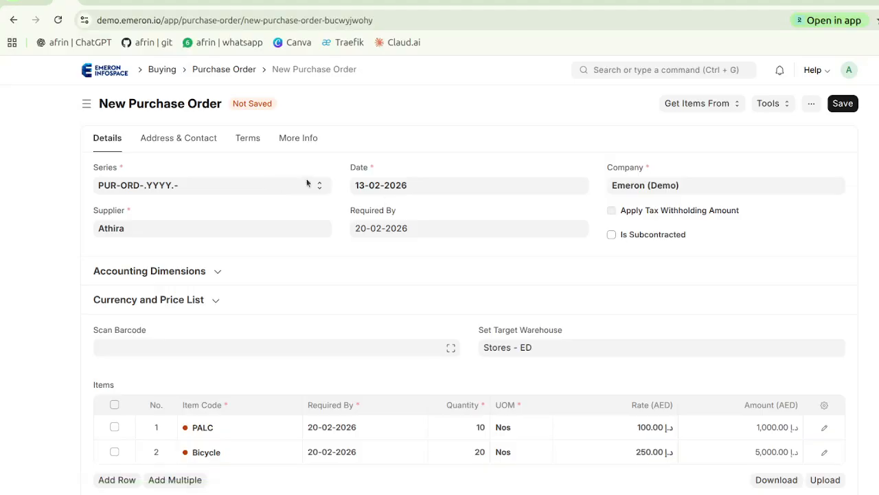
pyautogui.scroll(-4, 415, 249)
pyautogui.scroll(4, 414, 248)
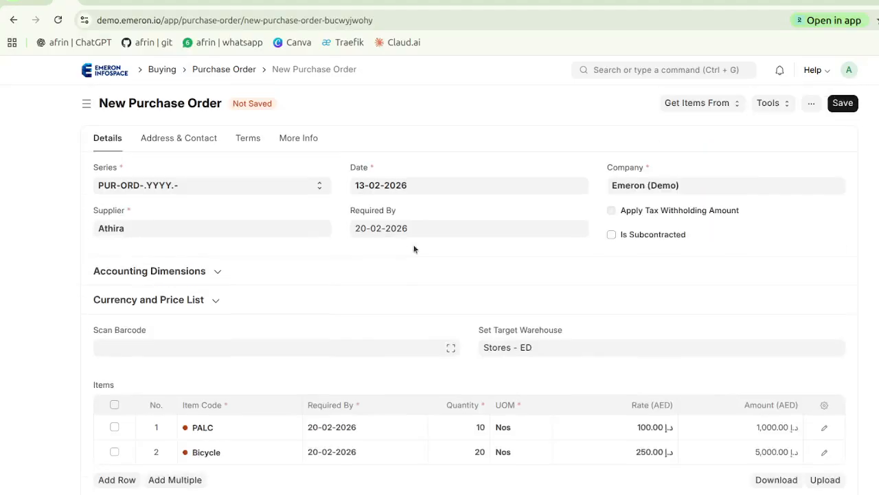
pyautogui.click(706, 110)
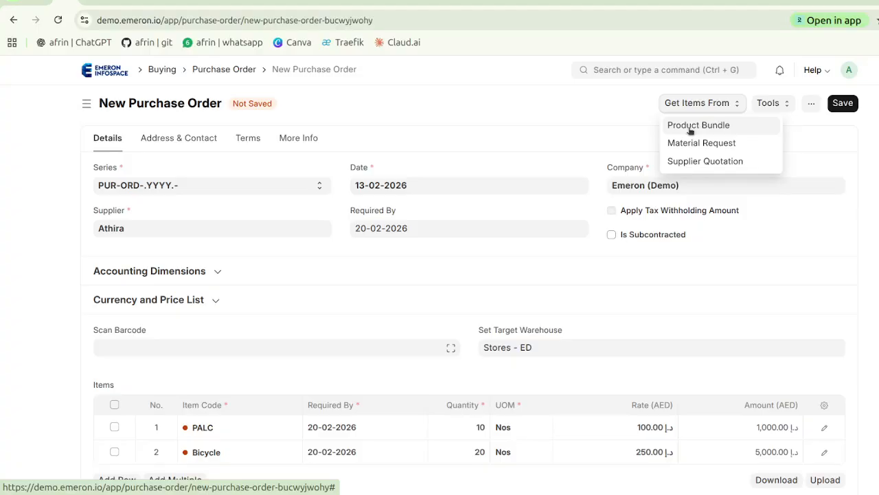
pyautogui.click(585, 110)
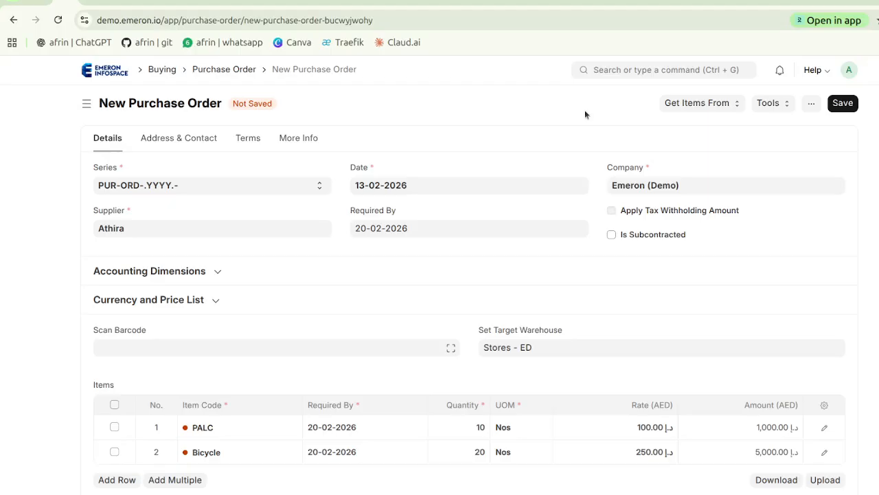
pyautogui.scroll(-5, 533, 156)
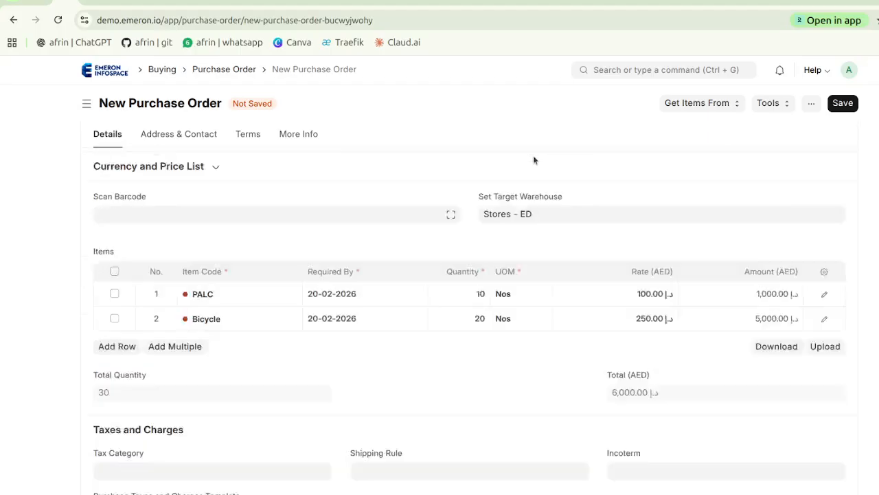
pyautogui.scroll(5, 533, 155)
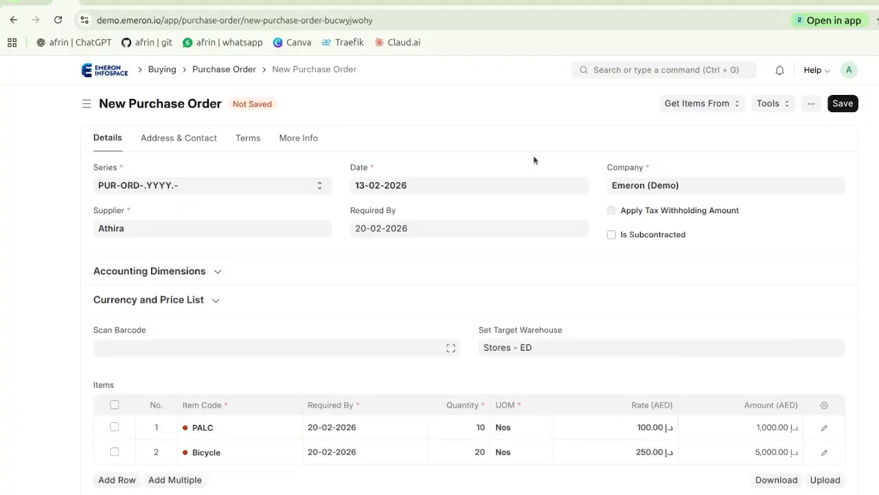
pyautogui.scroll(-10, 533, 160)
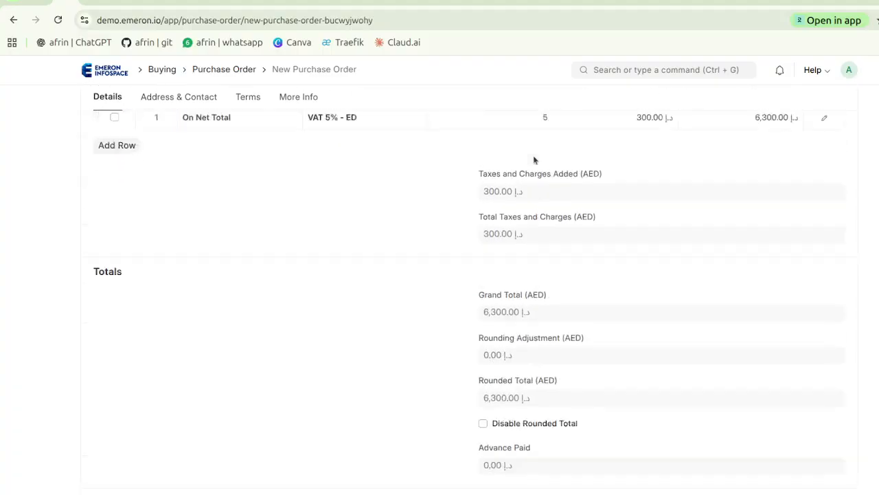
pyautogui.scroll(10, 534, 159)
# Save the purchase order and permanently submit it
pyautogui.click(842, 105)
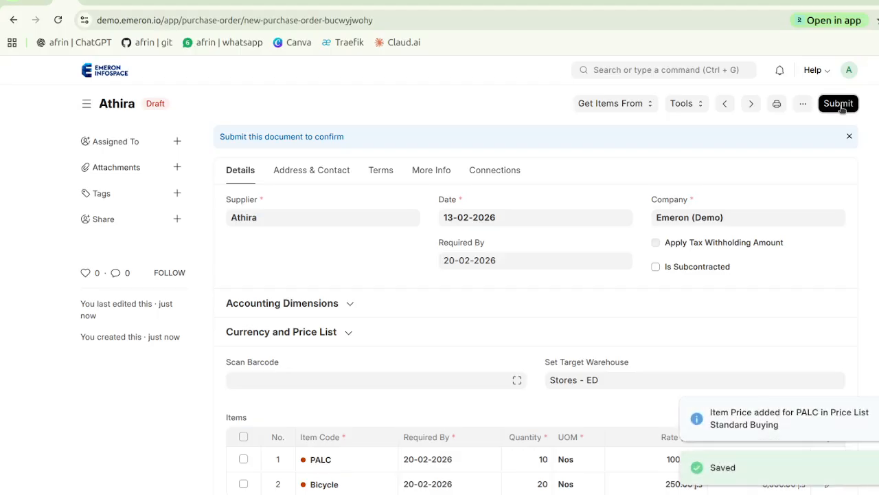
pyautogui.click(840, 104)
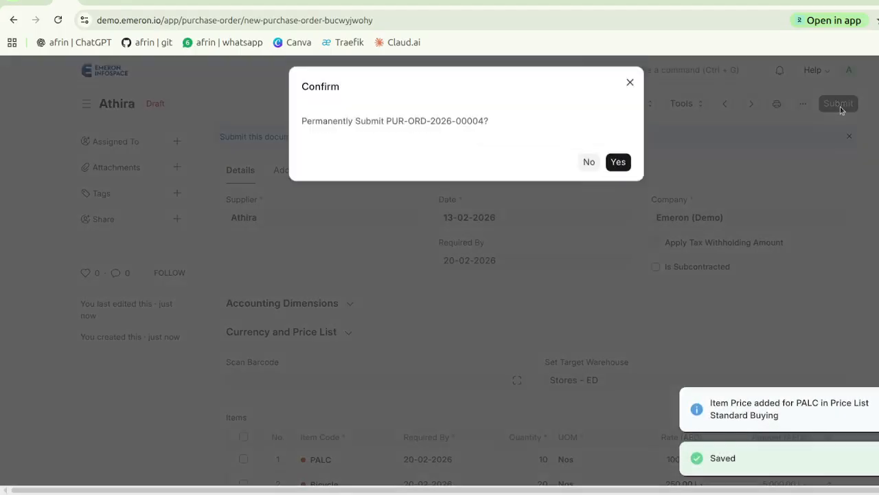
pyautogui.click(625, 172)
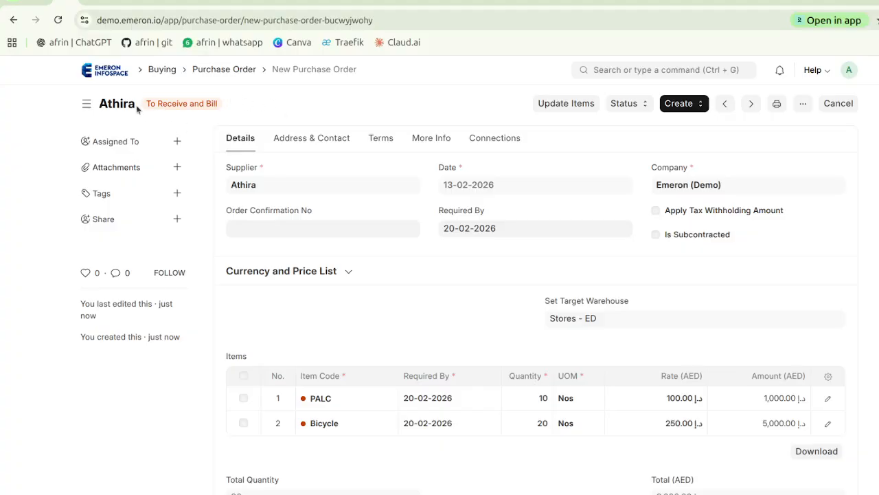
# Examine the submitted order's connections to related documents and the status changes available for it
pyautogui.click(487, 138)
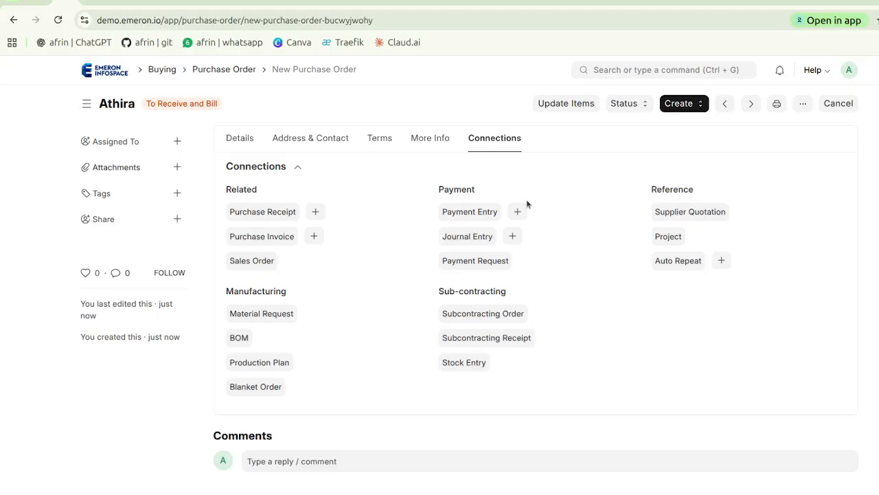
pyautogui.click(624, 104)
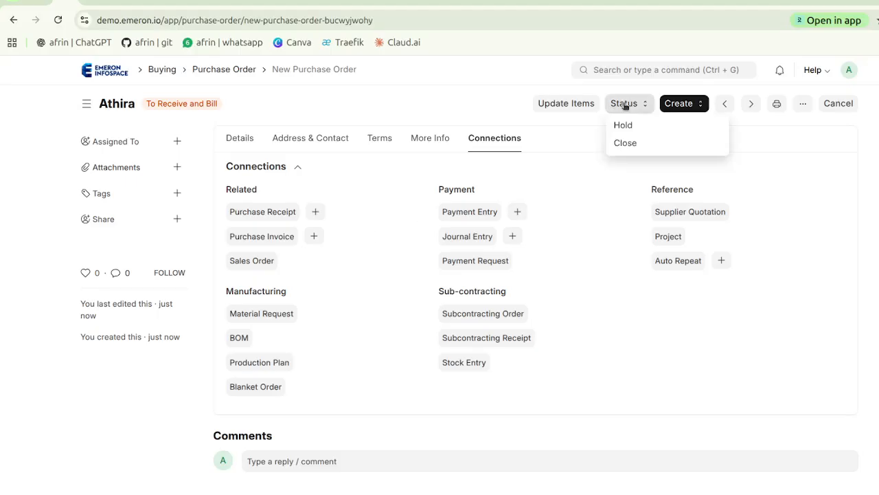
pyautogui.click(473, 103)
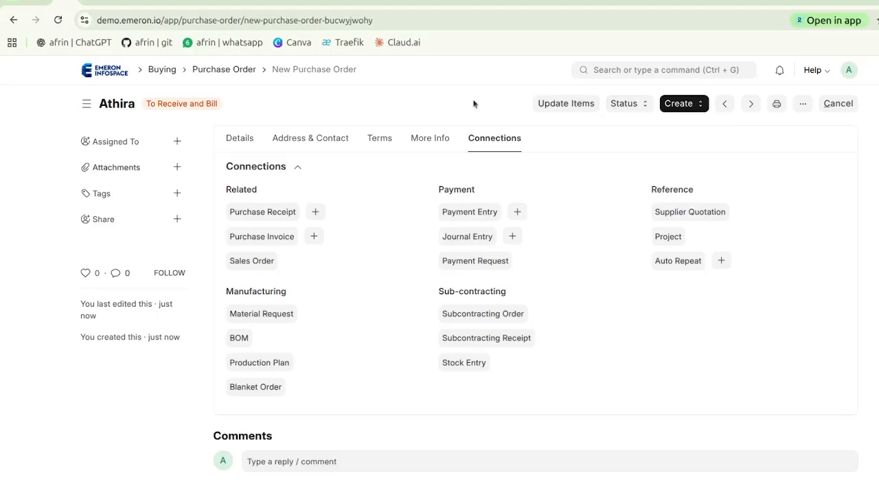